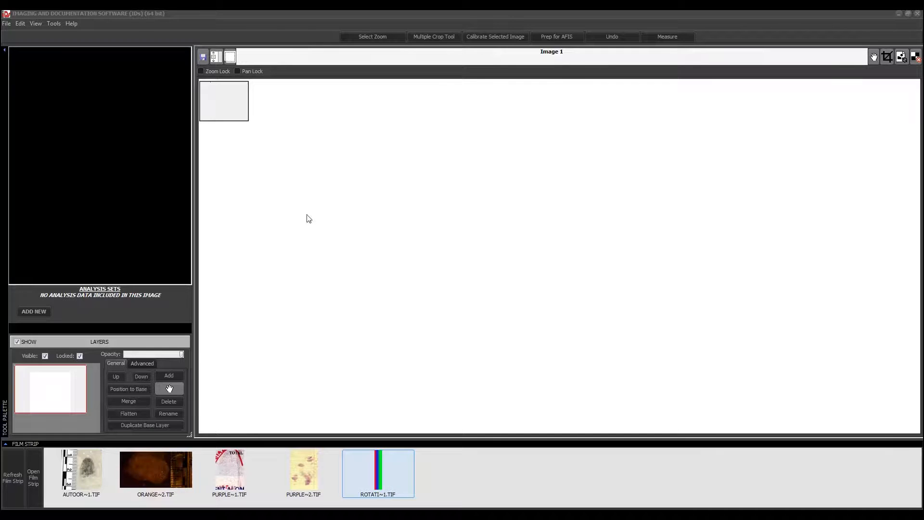
- Load the AUTOOR~1.TIF fingerprint image, show its image processing tools and straighten the image with Auto Orientation
{"action": "left_click", "coordinate": [89, 476]}
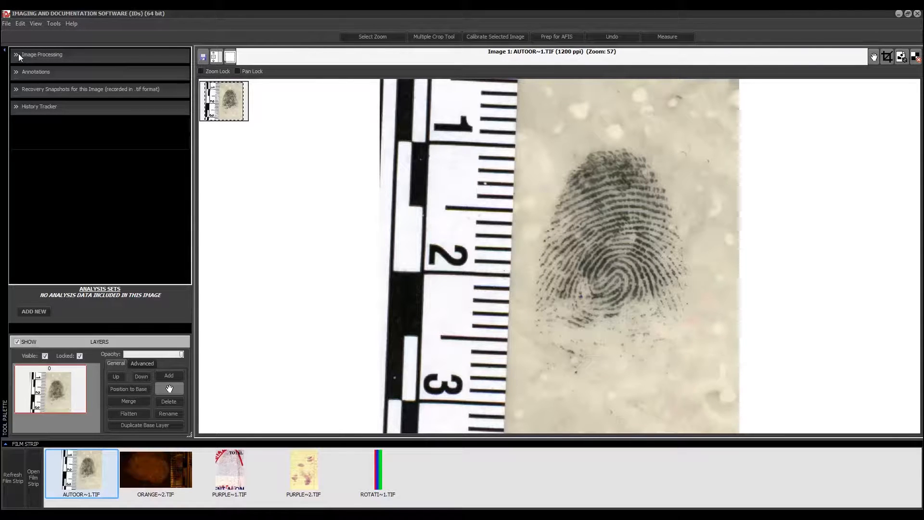
{"action": "left_click", "coordinate": [18, 53]}
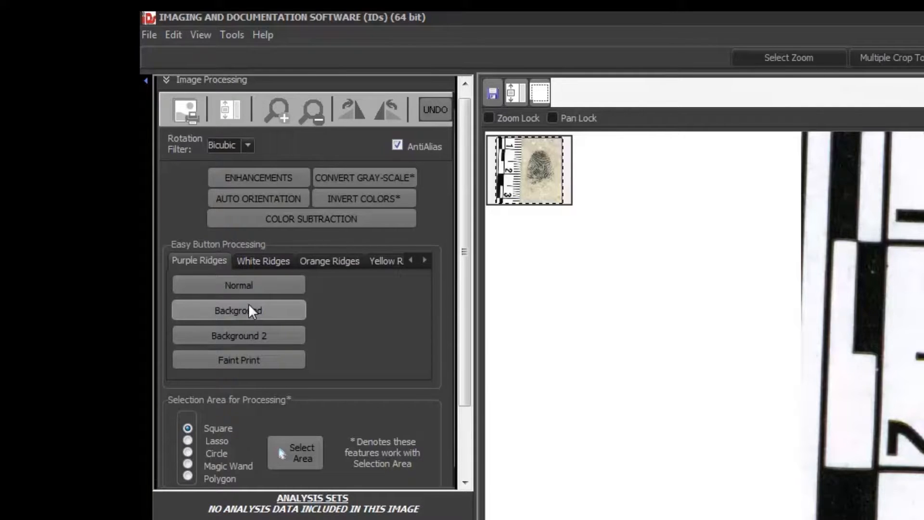
{"action": "left_click_drag", "start_coordinate": [466, 326], "coordinate": [464, 349]}
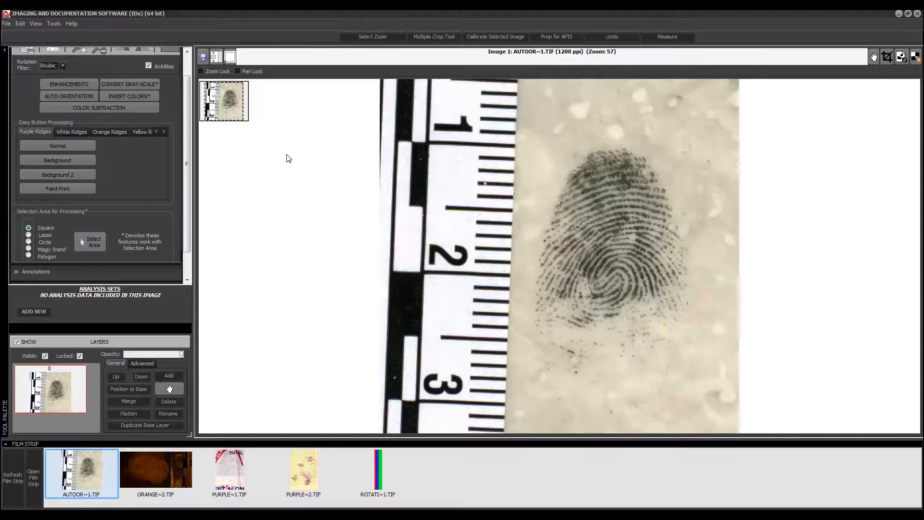
{"action": "left_click", "coordinate": [88, 95]}
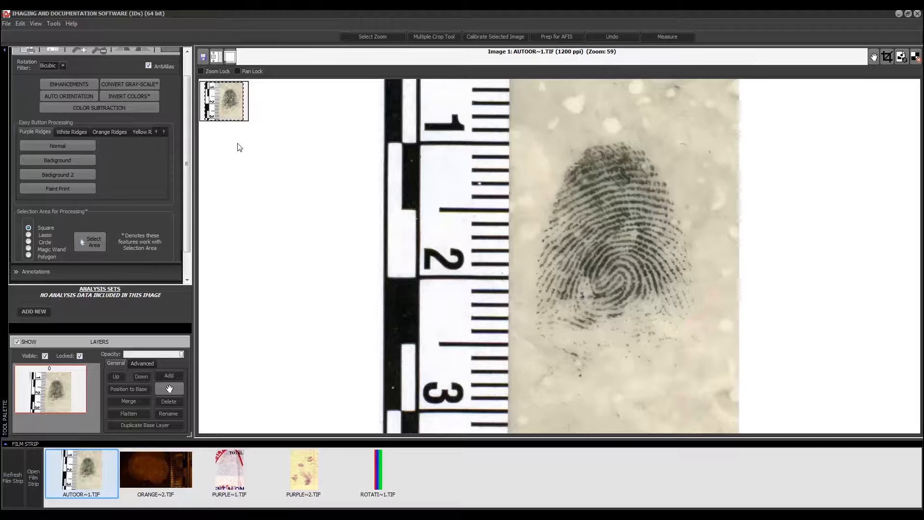
- Try gray-scale conversion and color inversion on the whole fingerprint image, undoing each change
{"action": "left_click", "coordinate": [143, 86]}
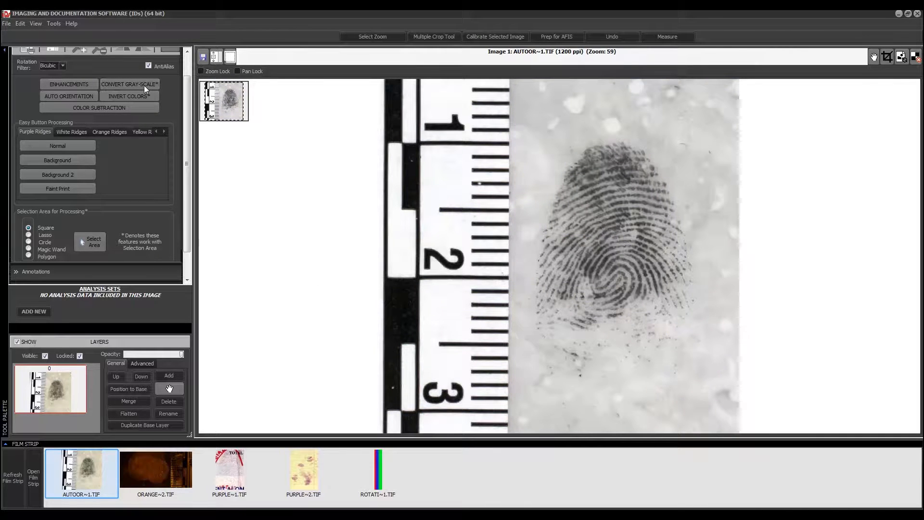
{"action": "left_click_drag", "start_coordinate": [184, 119], "coordinate": [178, 80]}
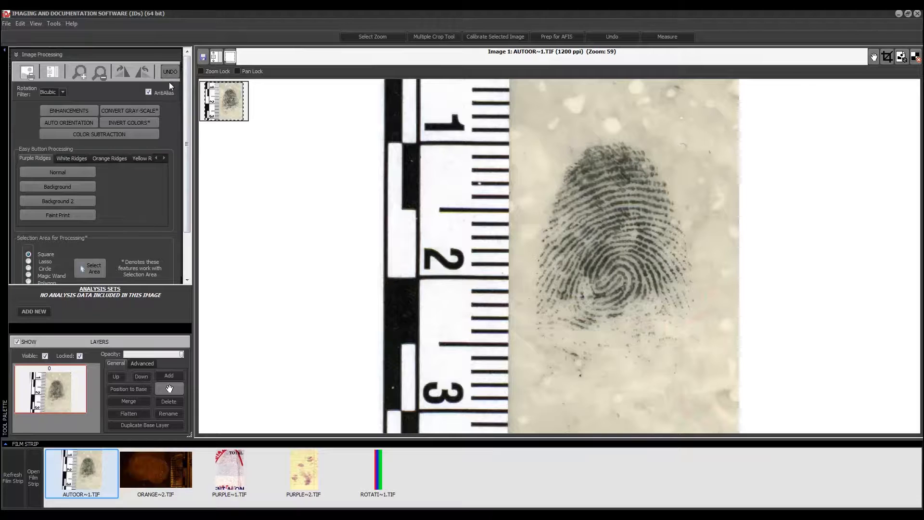
{"action": "left_click", "coordinate": [154, 122]}
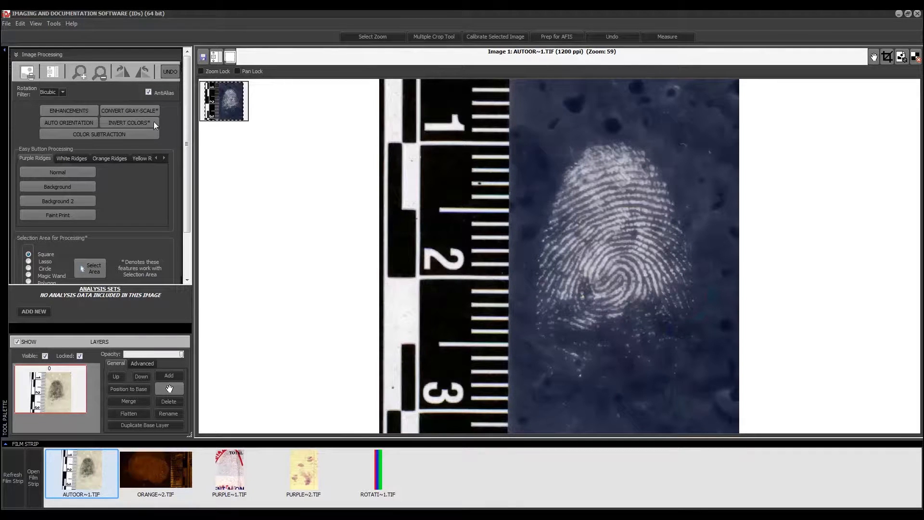
{"action": "left_click", "coordinate": [172, 74]}
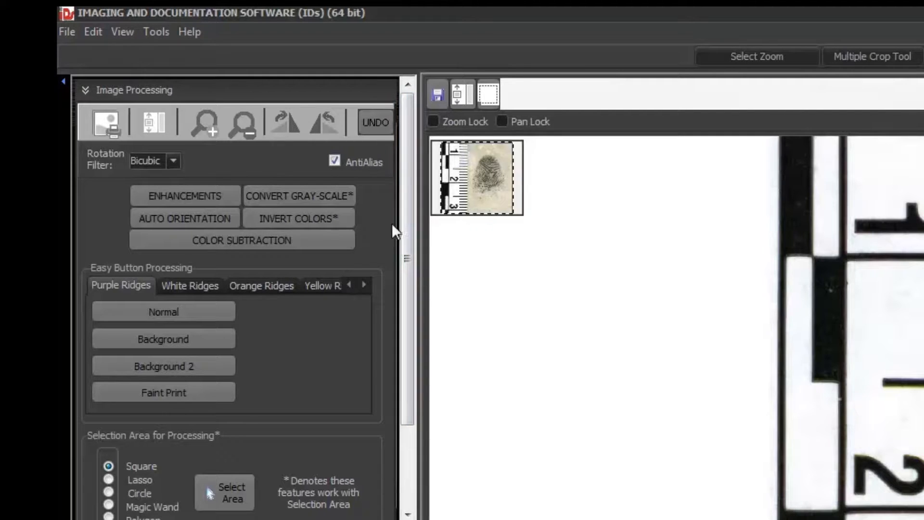
- Select the ruler's white section numbered 2 with the Magic Wand, try gray-scale conversion and color inversion on it, and undo the inversion
{"action": "left_click_drag", "start_coordinate": [405, 228], "coordinate": [406, 274]}
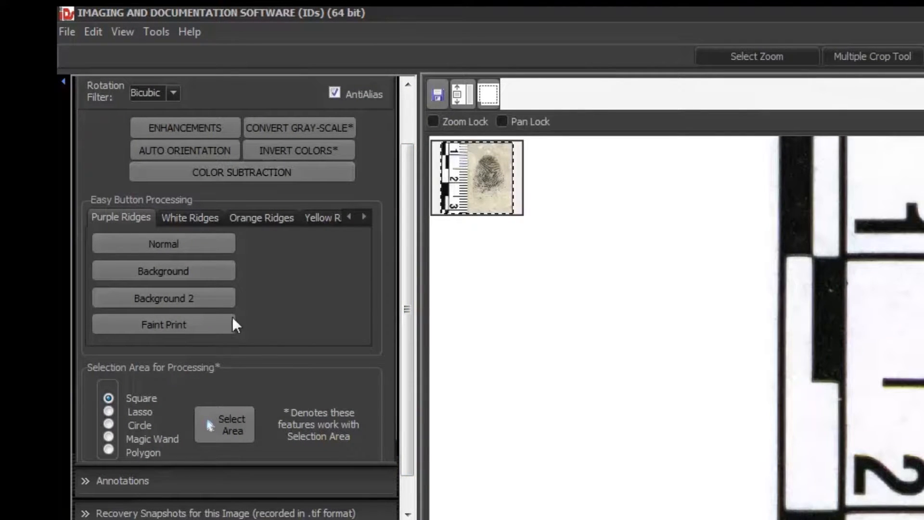
{"action": "left_click", "coordinate": [109, 437]}
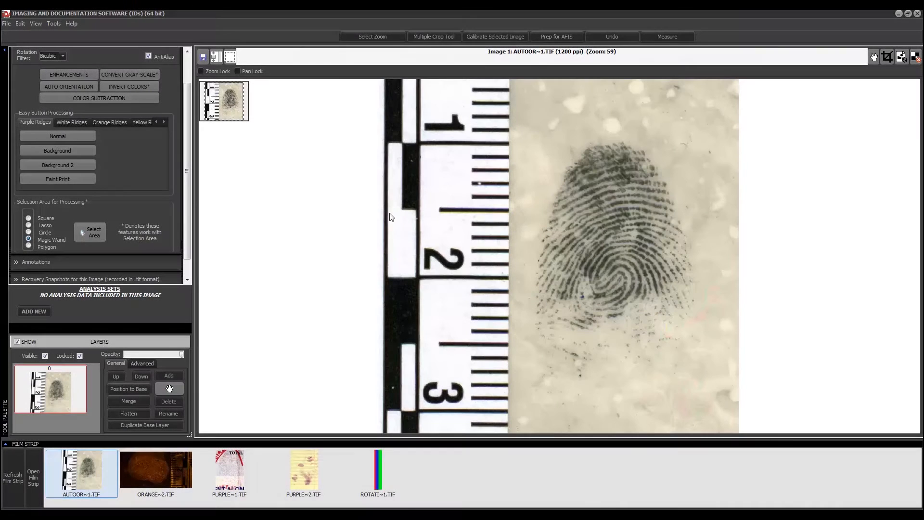
{"action": "left_click", "coordinate": [449, 188]}
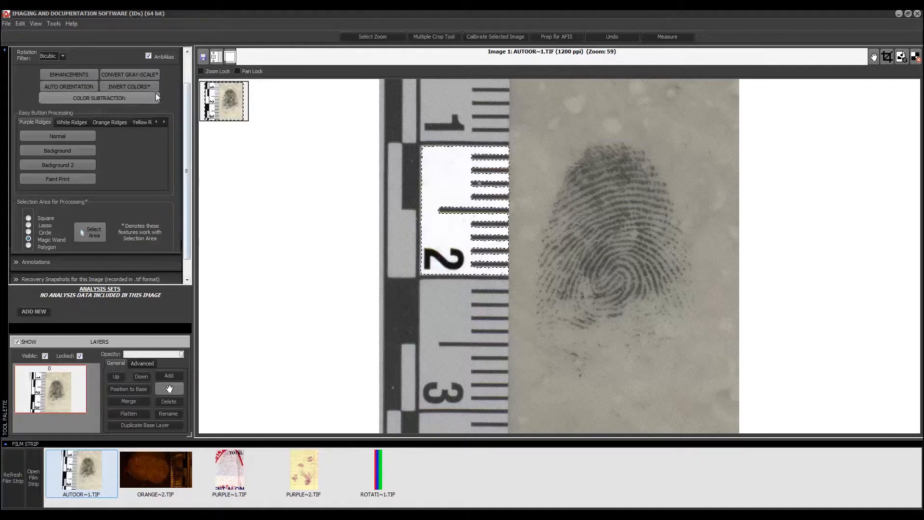
{"action": "left_click", "coordinate": [146, 76]}
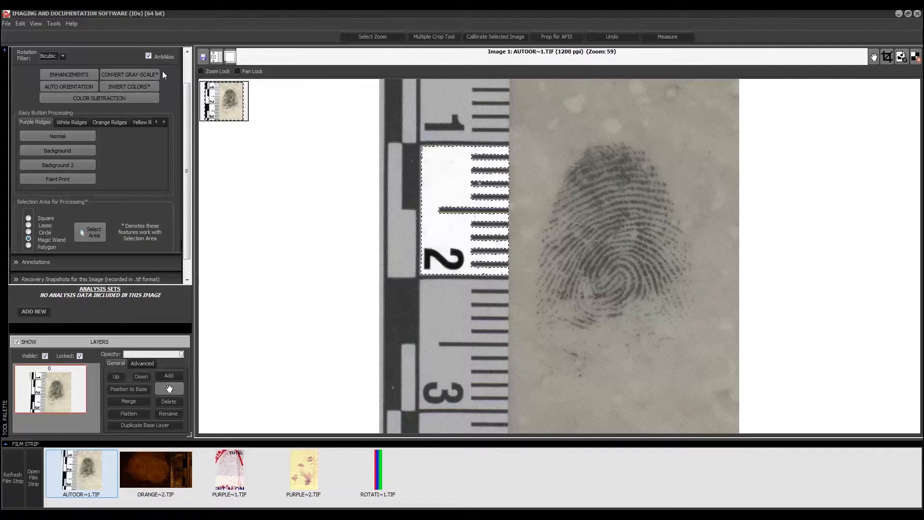
{"action": "scroll", "coordinate": [186, 119], "scroll_direction": "up", "scroll_amount": 2}
{"action": "left_click", "coordinate": [151, 122]}
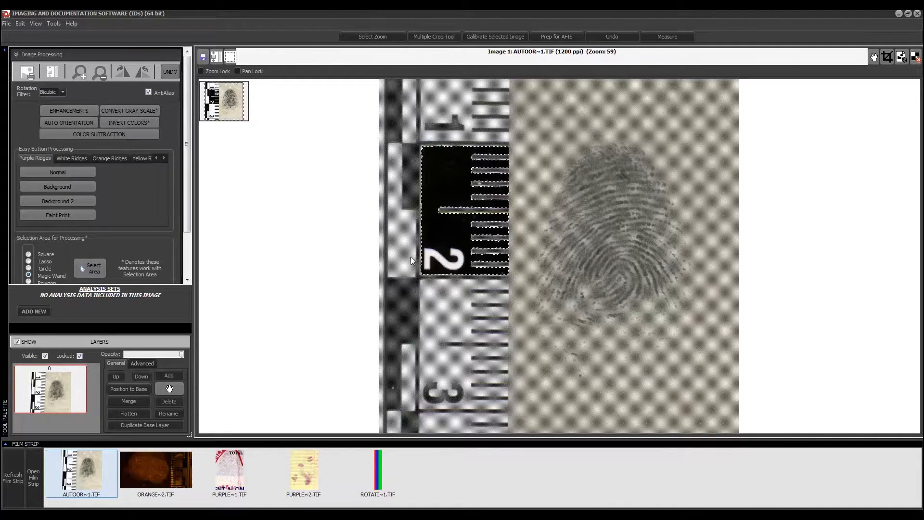
{"action": "left_click", "coordinate": [173, 74]}
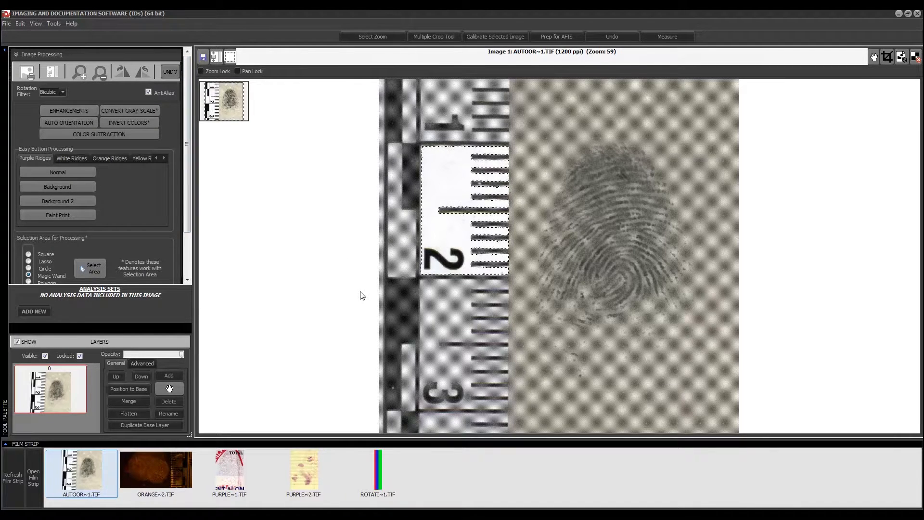
- Select the ruler's section numbered 3 with the Magic Wand, reselect the section numbered 2, and clear the selection
{"action": "left_click", "coordinate": [452, 321]}
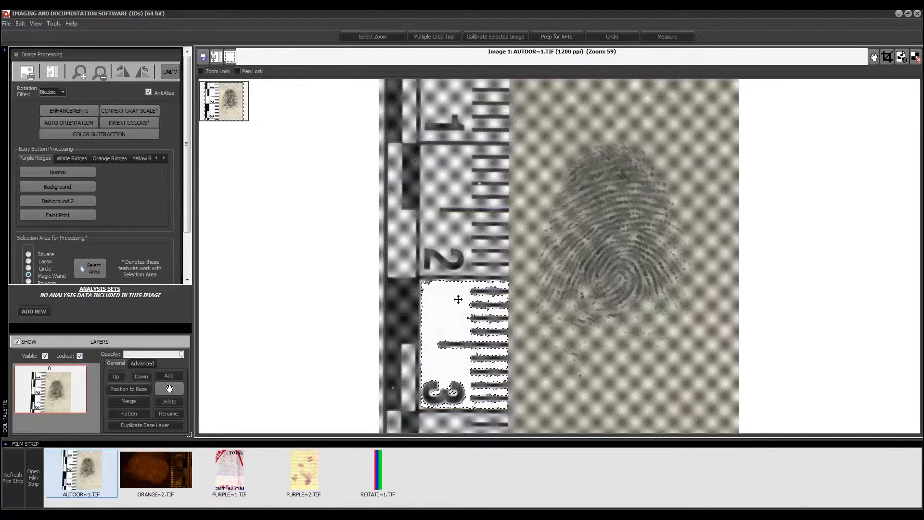
{"action": "left_click", "coordinate": [454, 234]}
{"action": "scroll", "coordinate": [47, 218], "scroll_direction": "down", "scroll_amount": 3}
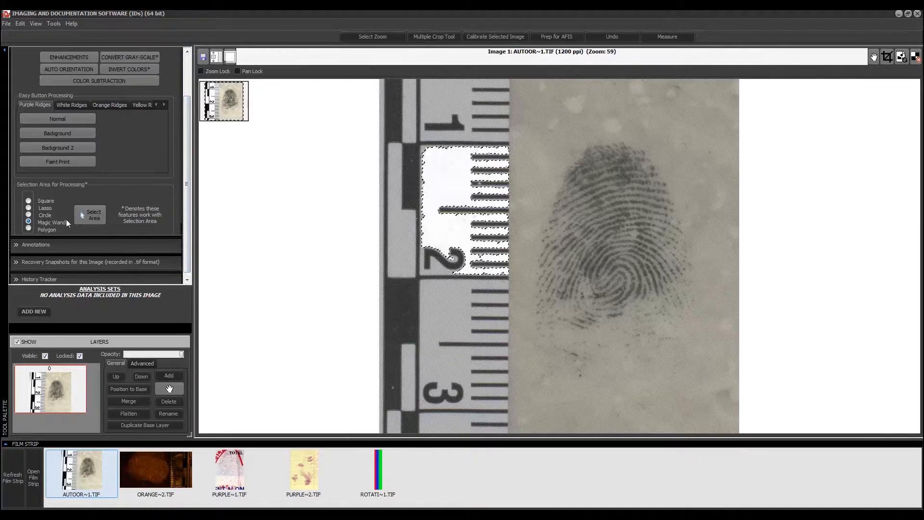
{"action": "left_click", "coordinate": [231, 55]}
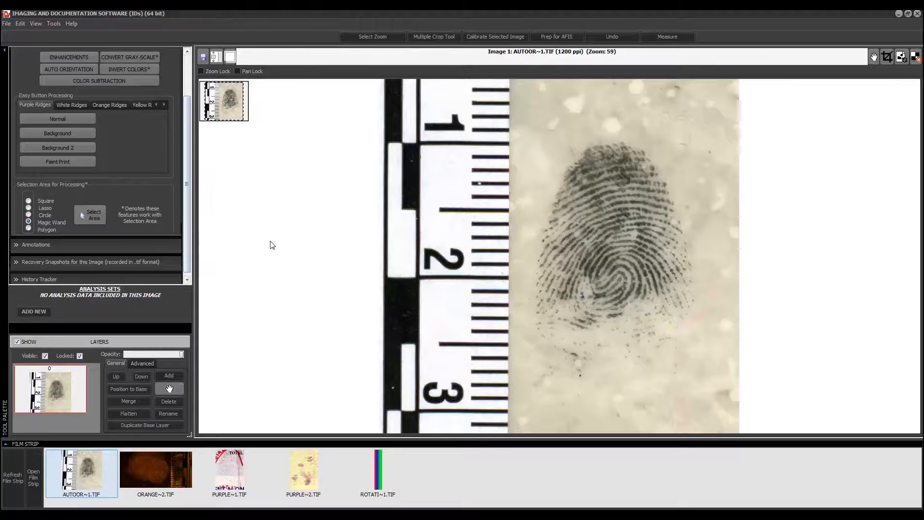
- Outline the fingerprint with a Polygon selection, invert the colors inside it and undo the inversion
{"action": "scroll", "coordinate": [187, 222], "scroll_direction": "up", "scroll_amount": 1}
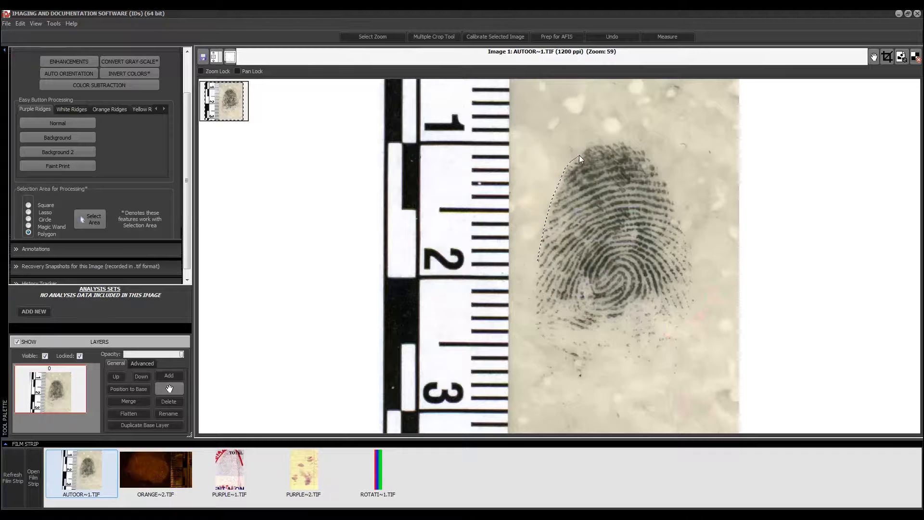
{"action": "left_click_drag", "start_coordinate": [658, 166], "coordinate": [674, 197]}
{"action": "mouse_move", "coordinate": [693, 249]}
{"action": "left_mouse_down"}
{"action": "mouse_move", "coordinate": [694, 298]}
{"action": "mouse_move", "coordinate": [670, 346]}
{"action": "mouse_move", "coordinate": [620, 371]}
{"action": "mouse_move", "coordinate": [570, 370]}
{"action": "left_mouse_up"}
{"action": "left_click_drag", "start_coordinate": [542, 338], "coordinate": [536, 277]}
{"action": "left_click", "coordinate": [537, 260]}
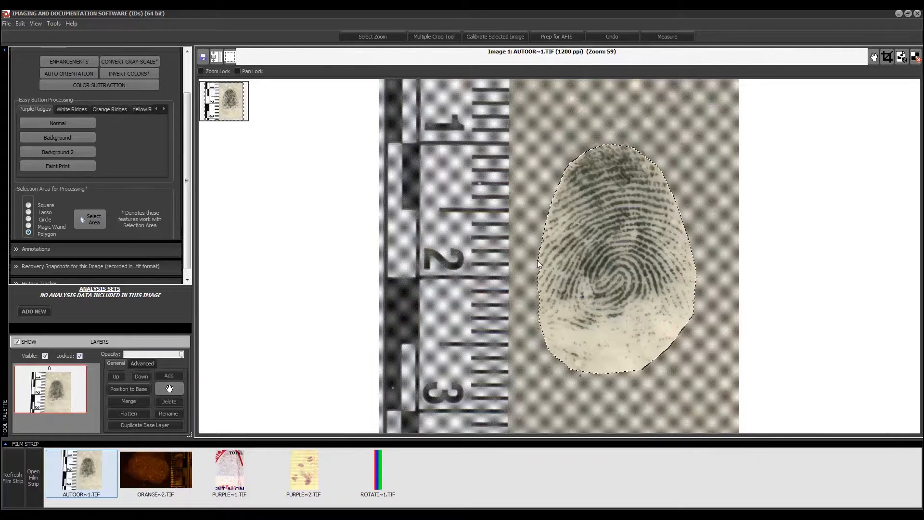
{"action": "left_click", "coordinate": [138, 72]}
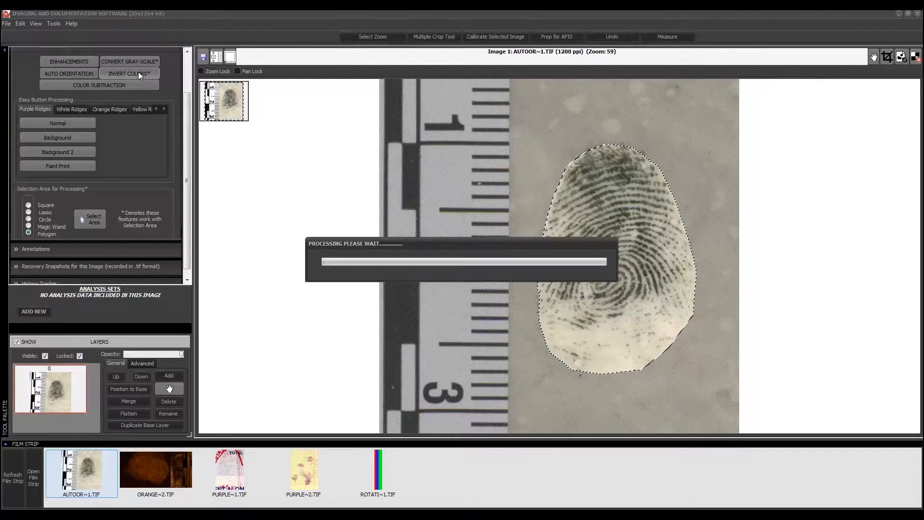
{"action": "left_click_drag", "start_coordinate": [187, 126], "coordinate": [187, 90]}
{"action": "left_click", "coordinate": [166, 70]}
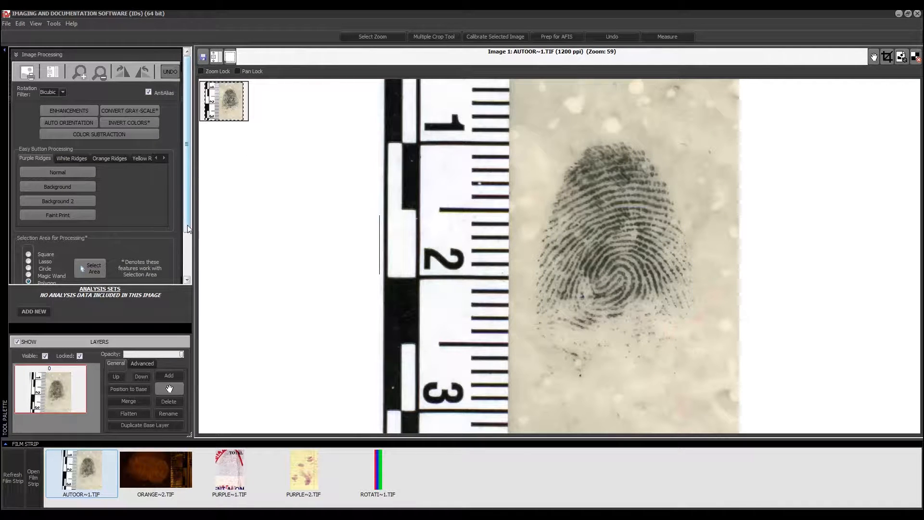
- Try a Circle selection and a Square selection over the fingerprint, clearing each one
{"action": "left_click_drag", "start_coordinate": [188, 229], "coordinate": [187, 254]}
{"action": "left_click", "coordinate": [28, 236]}
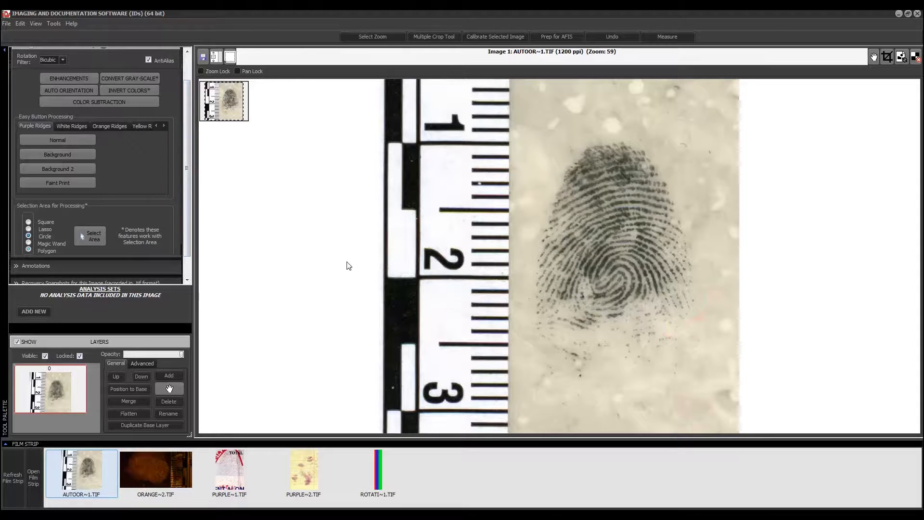
{"action": "left_click_drag", "start_coordinate": [552, 188], "coordinate": [658, 341]}
{"action": "left_click", "coordinate": [323, 286]}
{"action": "left_click", "coordinate": [28, 222]}
{"action": "left_click_drag", "start_coordinate": [543, 204], "coordinate": [675, 349]}
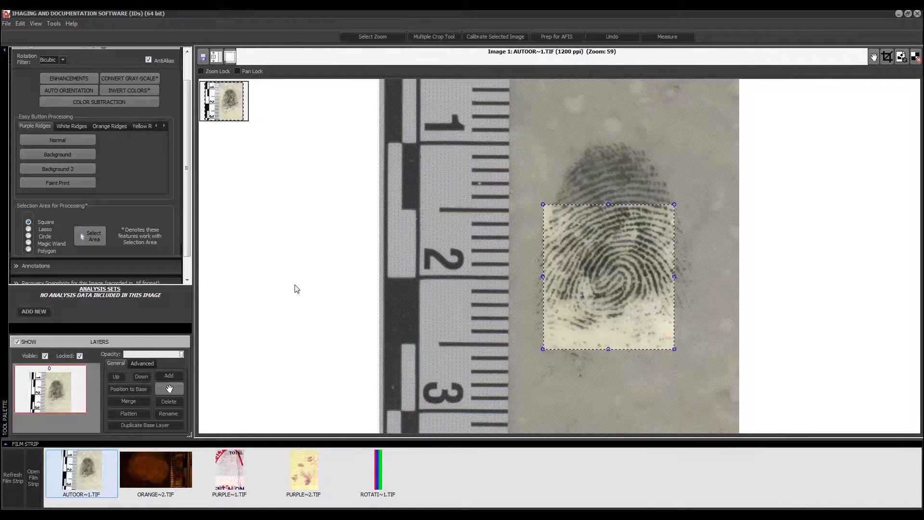
{"action": "left_click", "coordinate": [294, 287]}
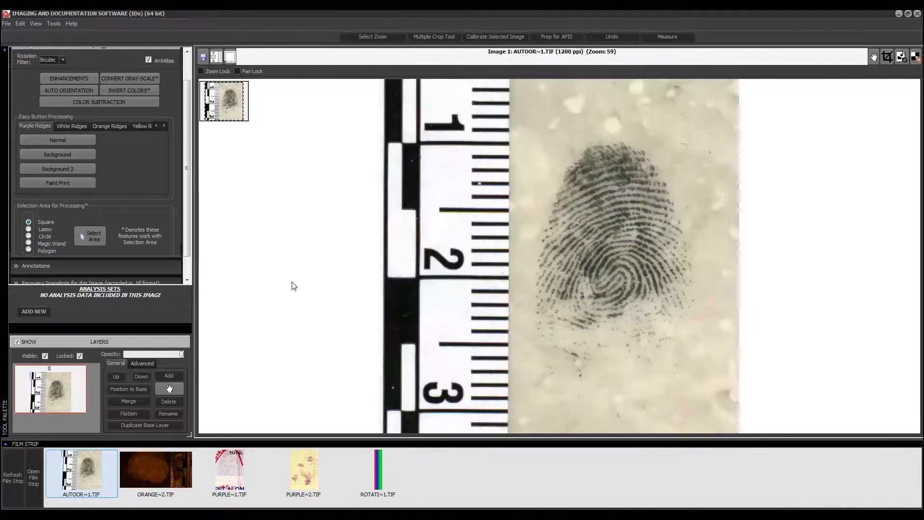
- Try a Lasso selection along the ruler's edge beside the fingerprint and clear it
{"action": "left_click", "coordinate": [29, 229]}
{"action": "left_click_drag", "start_coordinate": [508, 249], "coordinate": [509, 194]}
{"action": "left_click_drag", "start_coordinate": [510, 191], "coordinate": [509, 186]}
{"action": "left_click_drag", "start_coordinate": [509, 161], "coordinate": [511, 142]}
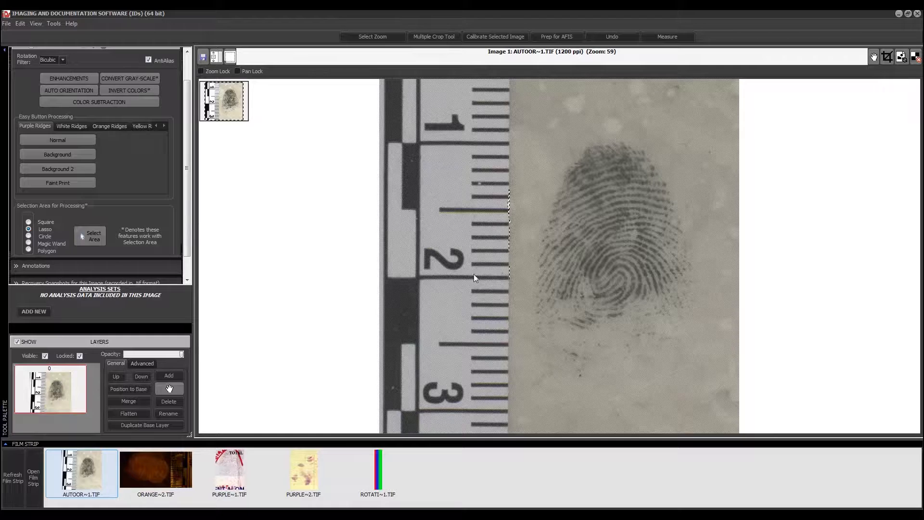
{"action": "left_click", "coordinate": [344, 274]}
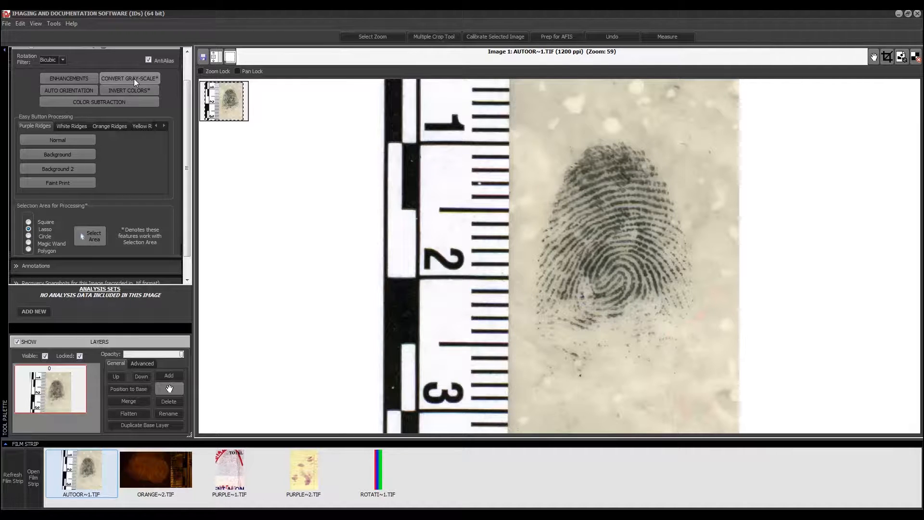
- Load the ROTATI~1.TIF color-bar image without saving the changes to the fingerprint image
{"action": "left_click_drag", "start_coordinate": [189, 160], "coordinate": [190, 127]}
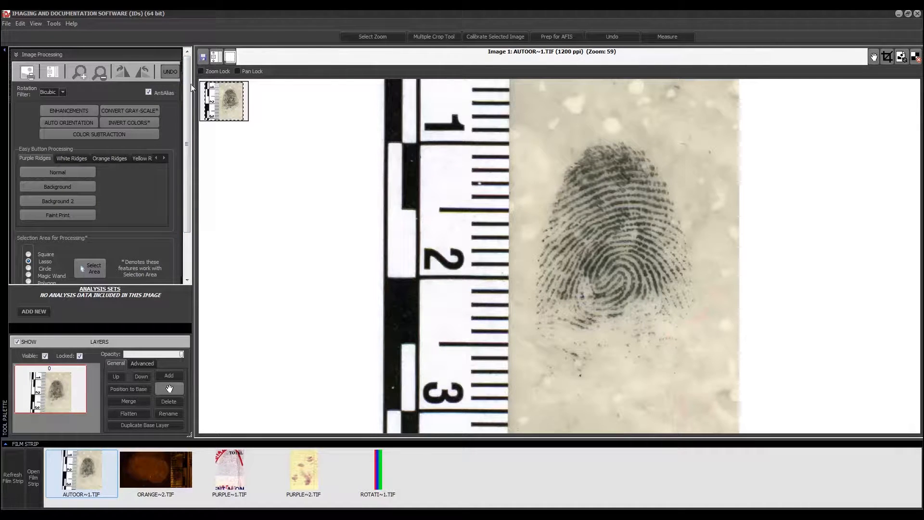
{"action": "double_click", "coordinate": [365, 480]}
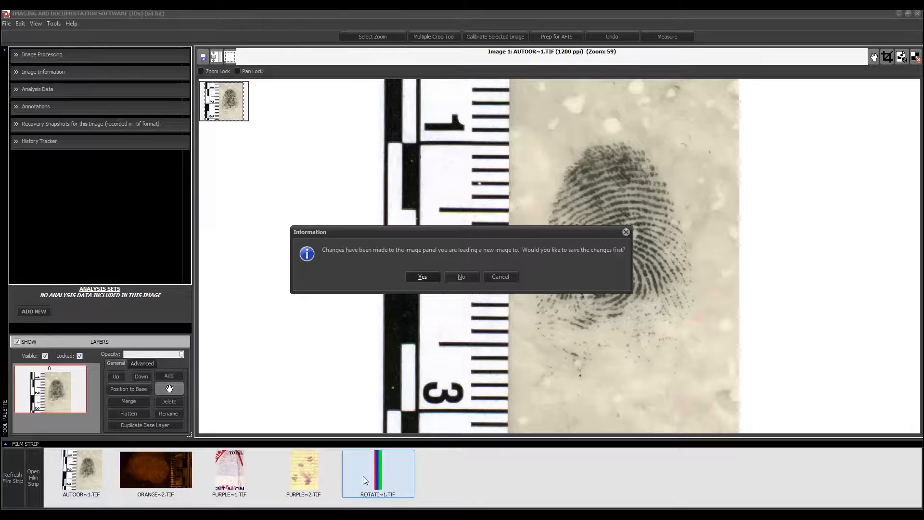
{"action": "left_click", "coordinate": [461, 277]}
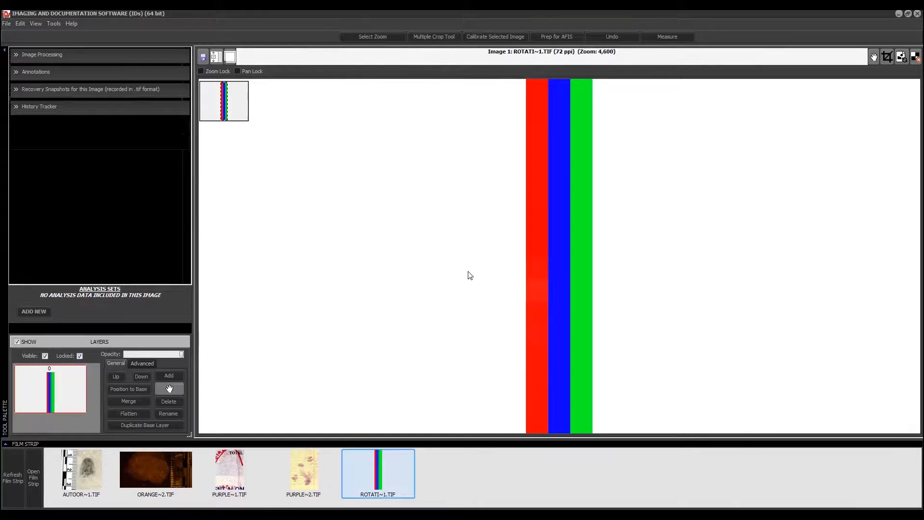
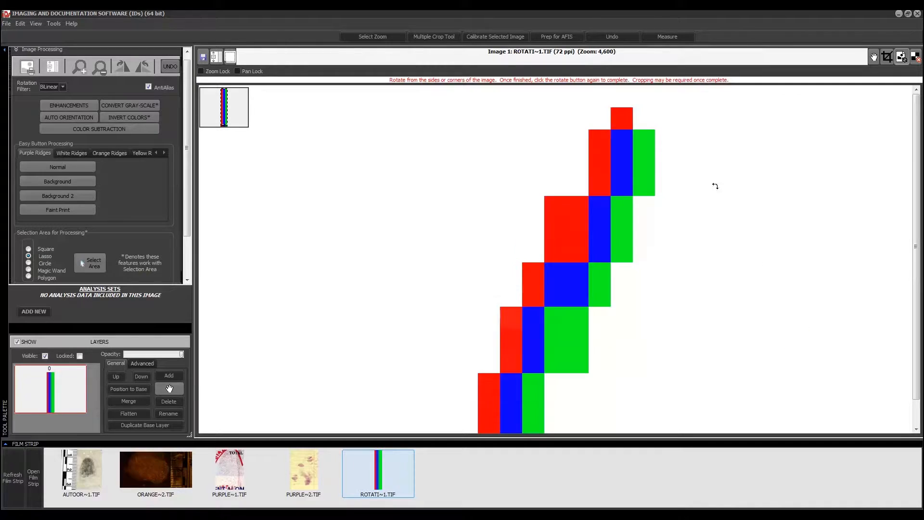
- Rotate the color-bar image freehand clockwise to a steep diagonal with the BiLinear rotation filter and apply the rotation
{"action": "left_click_drag", "start_coordinate": [728, 180], "coordinate": [778, 233]}
{"action": "left_click_drag", "start_coordinate": [750, 158], "coordinate": [819, 372]}
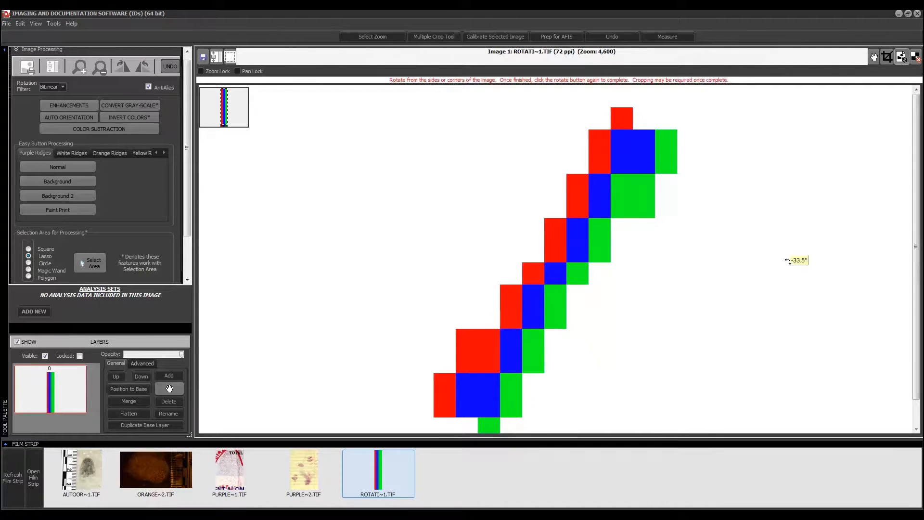
{"action": "left_click_drag", "start_coordinate": [783, 232], "coordinate": [732, 278]}
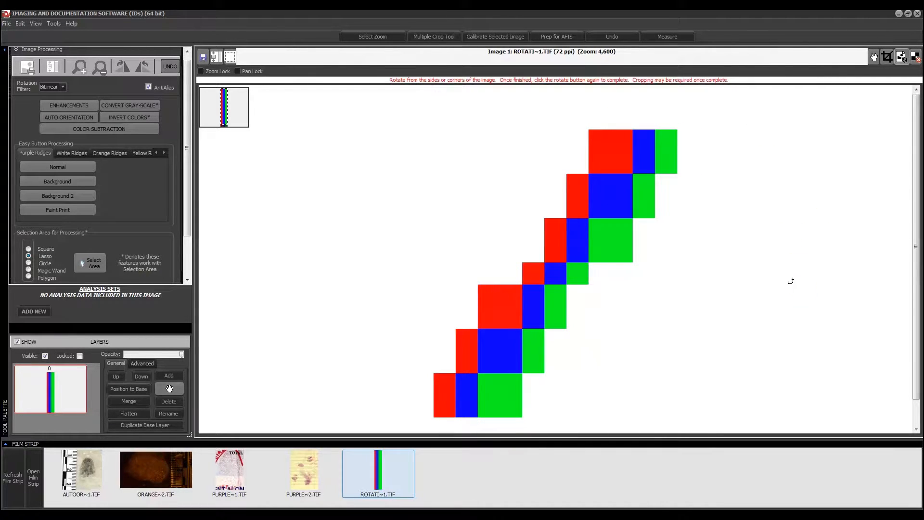
{"action": "left_click", "coordinate": [902, 58]}
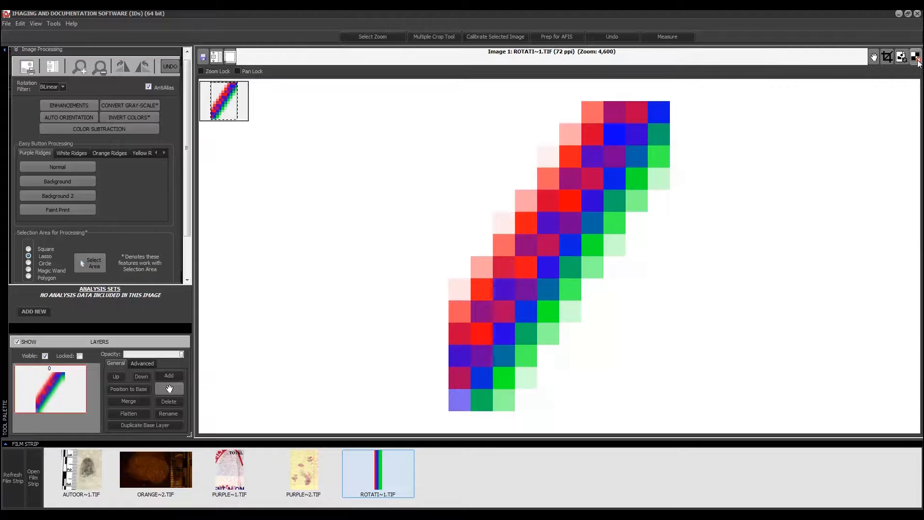
- Clear the rotated color-bar image from the image panel without saving its changes
{"action": "left_click", "coordinate": [918, 61]}
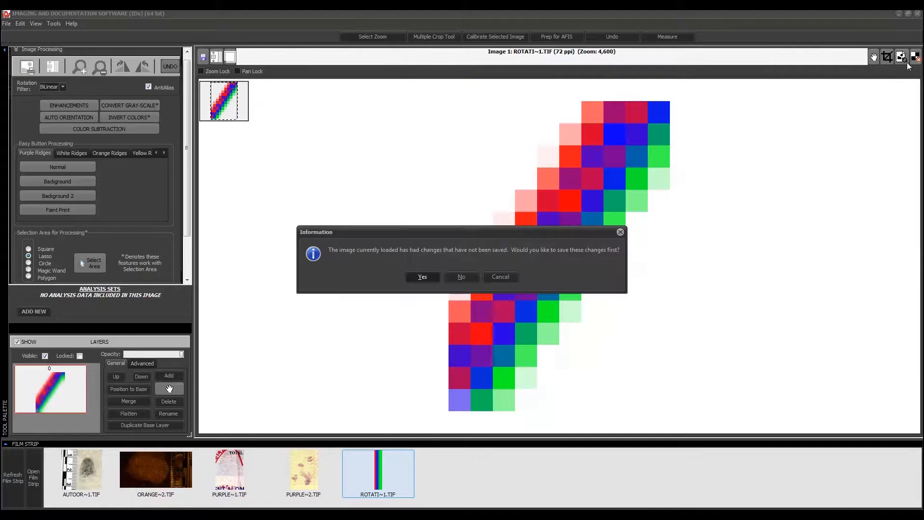
{"action": "left_click", "coordinate": [456, 274]}
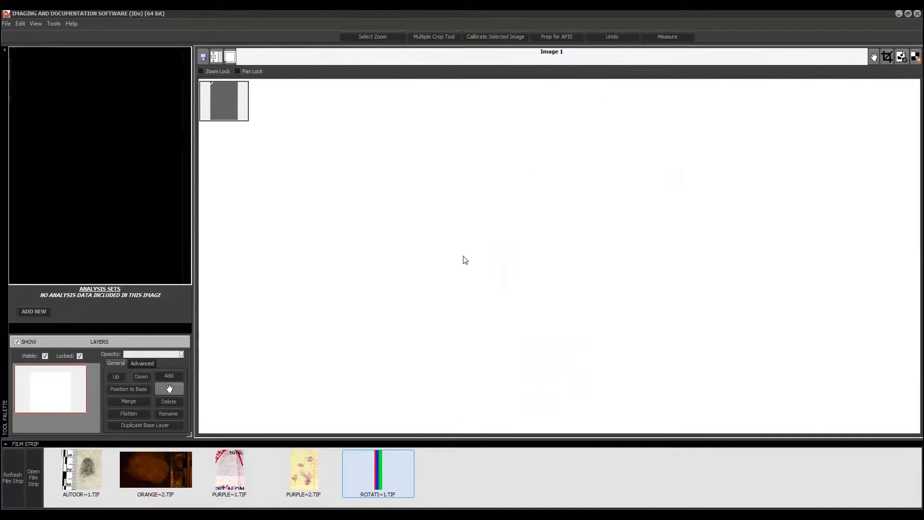
- Reload the ROTATI~1.TIF color-bar image and set the image processing rotation filter to None
{"action": "left_click", "coordinate": [383, 489]}
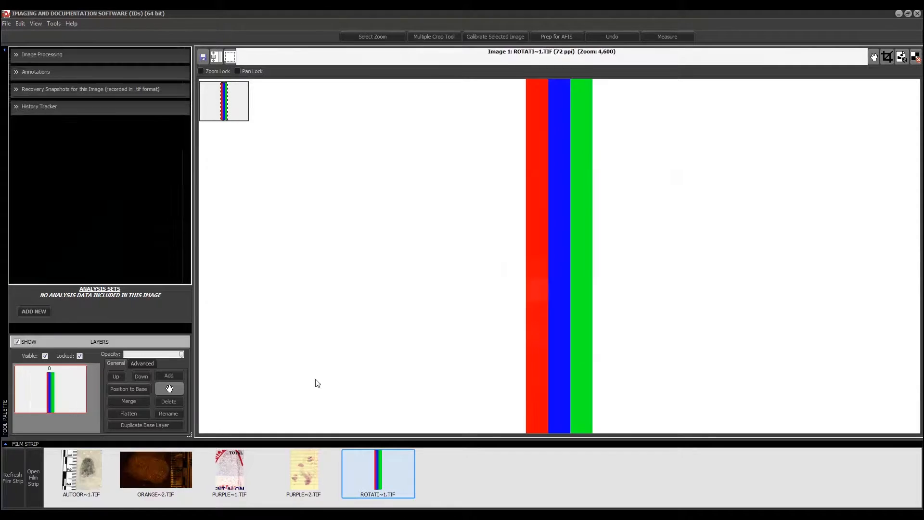
{"action": "left_click", "coordinate": [19, 55]}
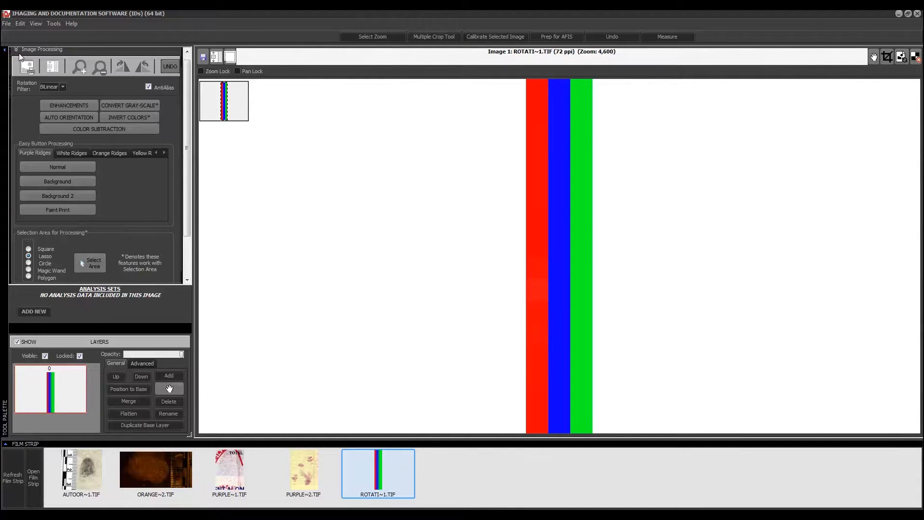
{"action": "left_click", "coordinate": [62, 87]}
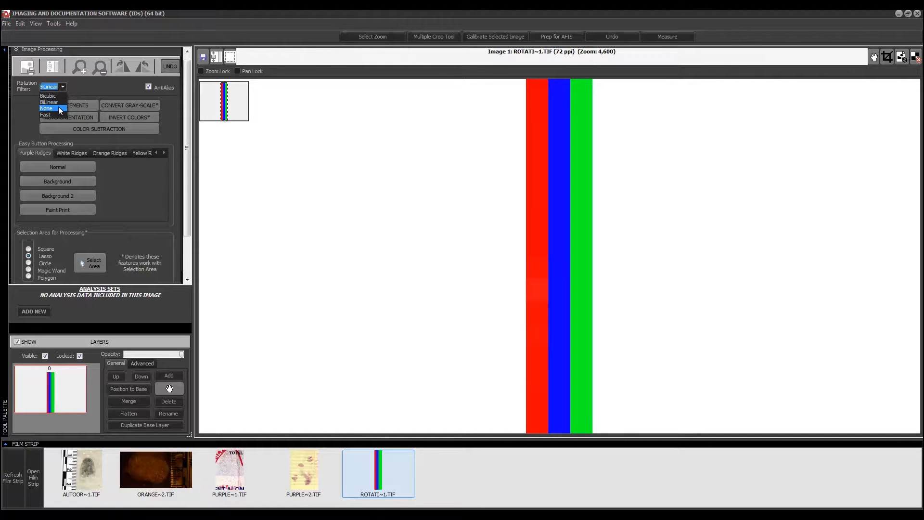
{"action": "left_click", "coordinate": [60, 109]}
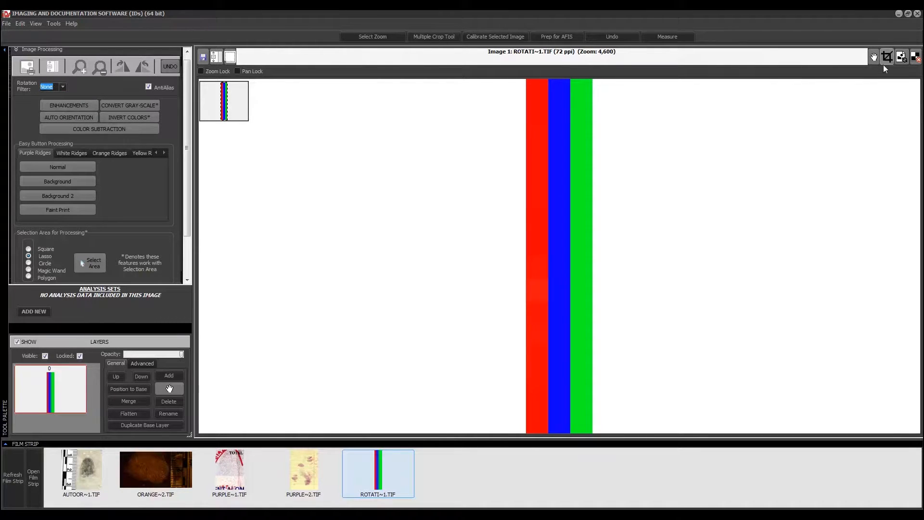
- Rotate the color-bar image freehand clockwise to a diagonal with the None filter and apply the rotation
{"action": "left_click", "coordinate": [902, 58]}
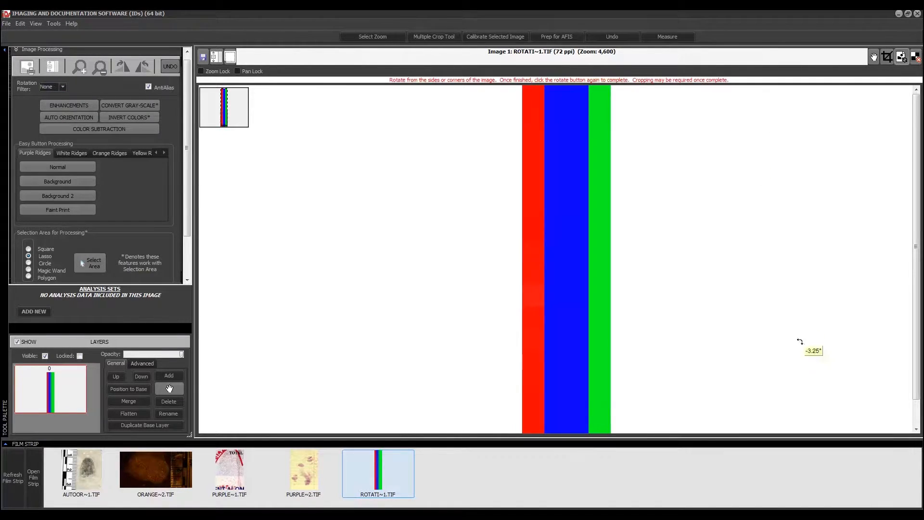
{"action": "left_click_drag", "start_coordinate": [692, 143], "coordinate": [793, 386]}
{"action": "left_click_drag", "start_coordinate": [708, 151], "coordinate": [755, 344]}
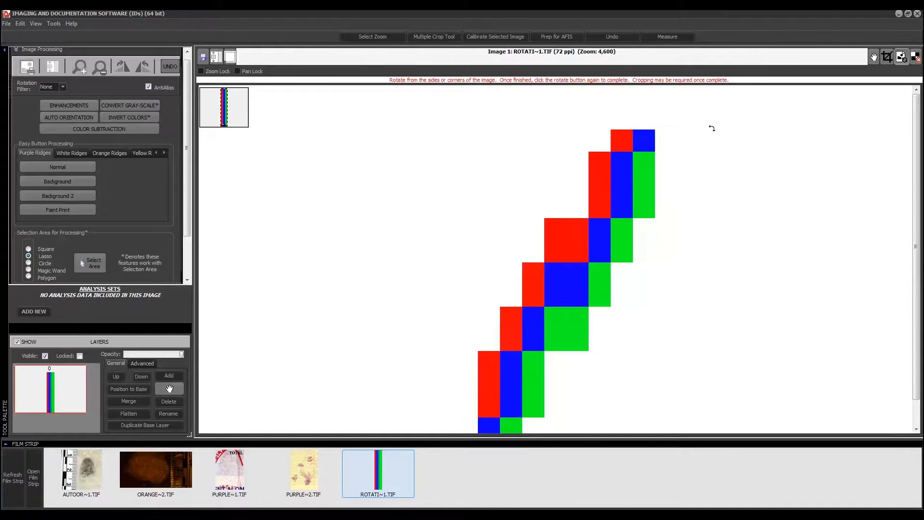
{"action": "left_click_drag", "start_coordinate": [712, 128], "coordinate": [772, 363]}
{"action": "left_click_drag", "start_coordinate": [737, 109], "coordinate": [756, 325]}
{"action": "left_click_drag", "start_coordinate": [732, 131], "coordinate": [778, 304]}
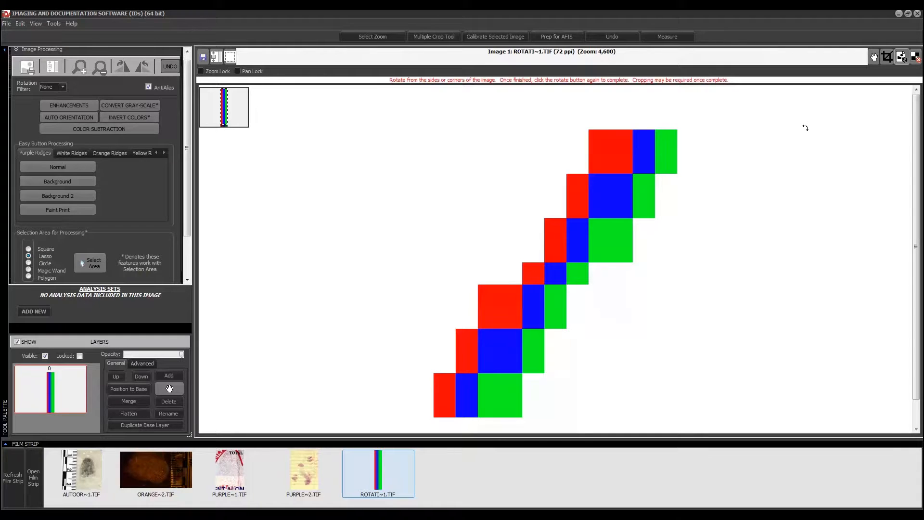
{"action": "left_click", "coordinate": [903, 61]}
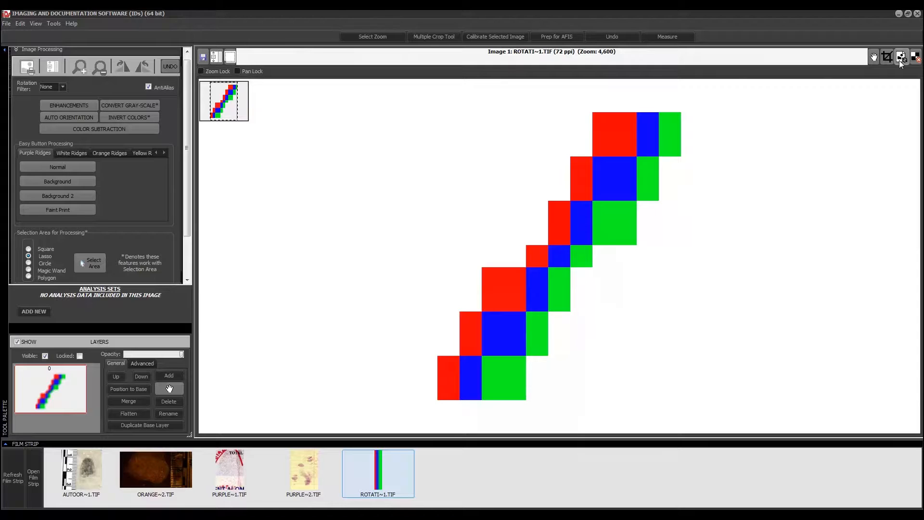
- Clear the rotated color-bar image without saving its changes and load ORANGE~2.TIF in its place
{"action": "left_click", "coordinate": [915, 57]}
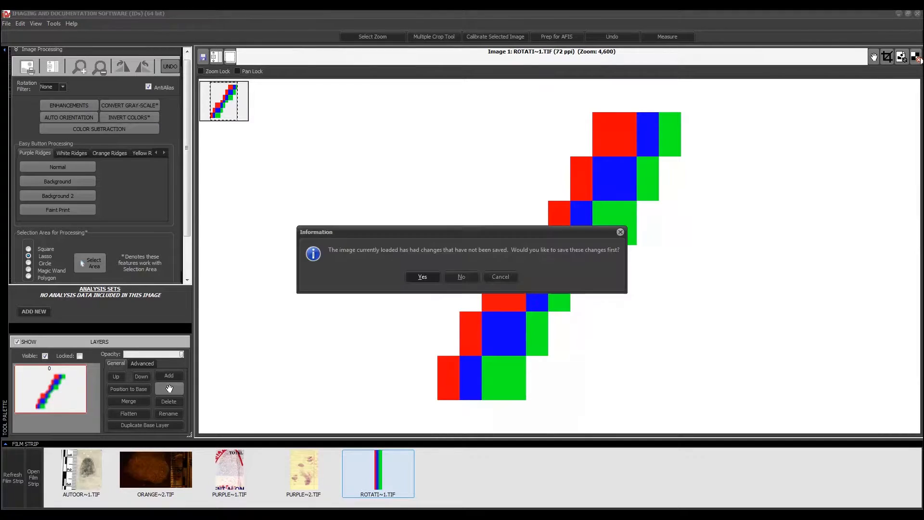
{"action": "left_click", "coordinate": [467, 278]}
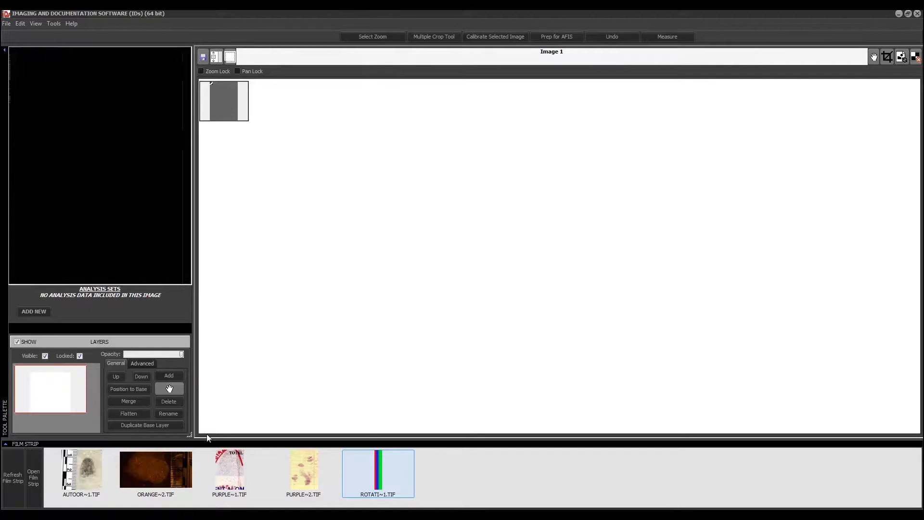
{"action": "double_click", "coordinate": [176, 483]}
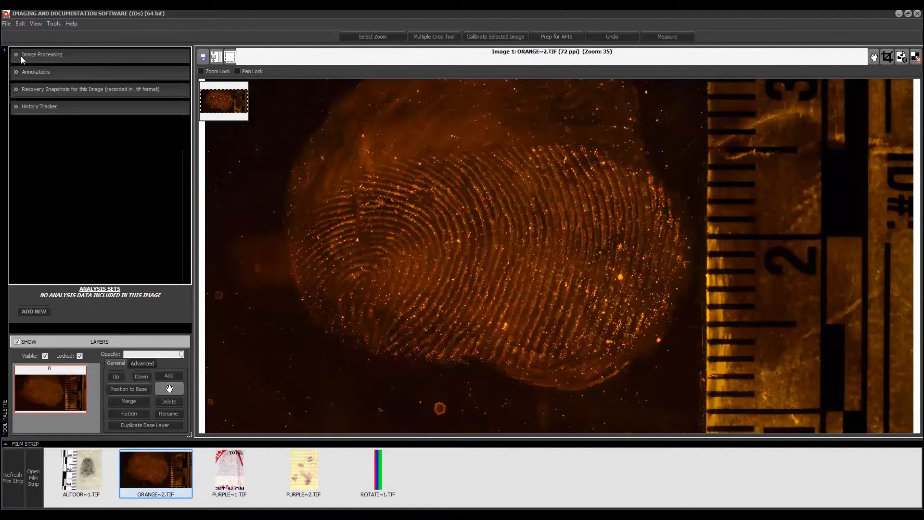
- Open the enhancements for the orange fingerprint and try lower and higher contrast, resetting the contrast after each trial
{"action": "left_click", "coordinate": [21, 56]}
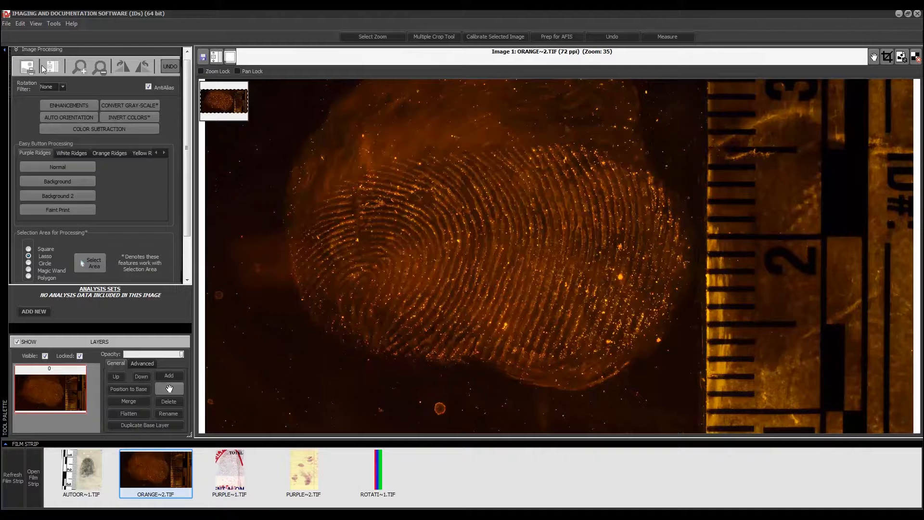
{"action": "left_click", "coordinate": [60, 103]}
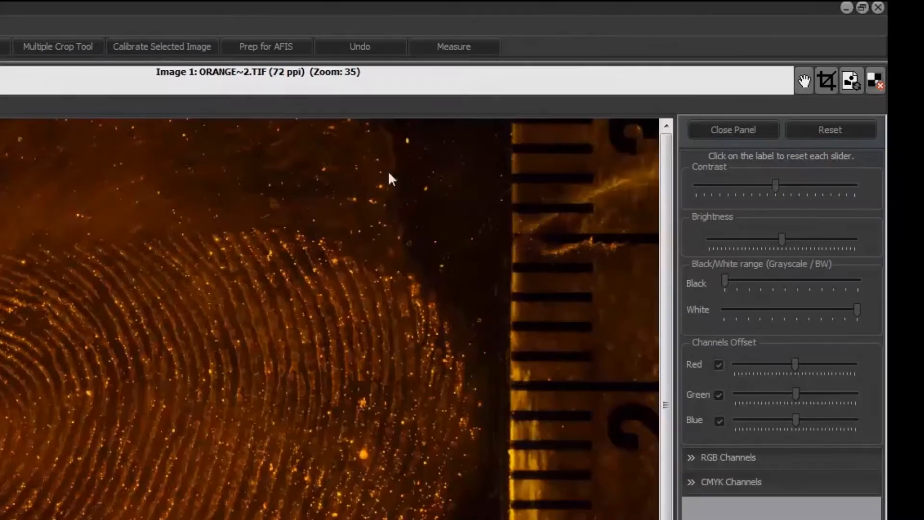
{"action": "mouse_move", "coordinate": [776, 186]}
{"action": "left_mouse_down"}
{"action": "mouse_move", "coordinate": [786, 186]}
{"action": "mouse_move", "coordinate": [767, 187]}
{"action": "left_mouse_up"}
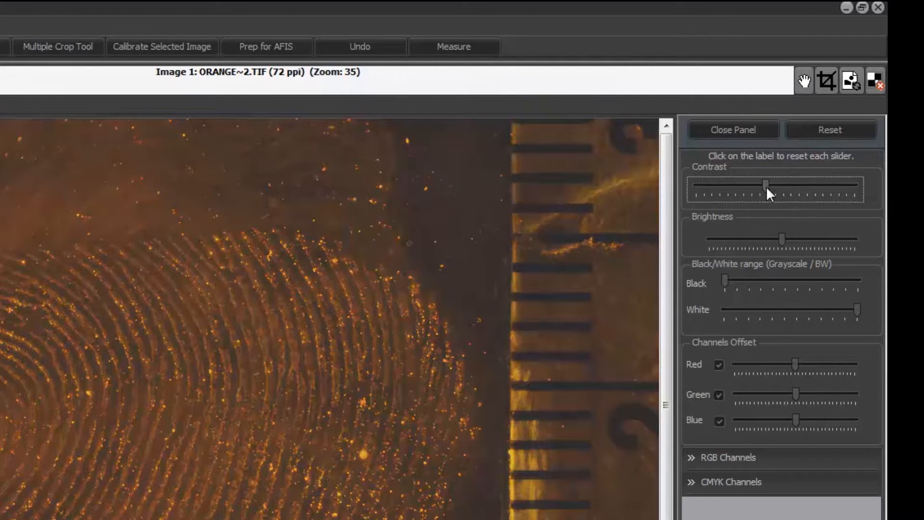
{"action": "left_click_drag", "start_coordinate": [767, 186], "coordinate": [704, 188]}
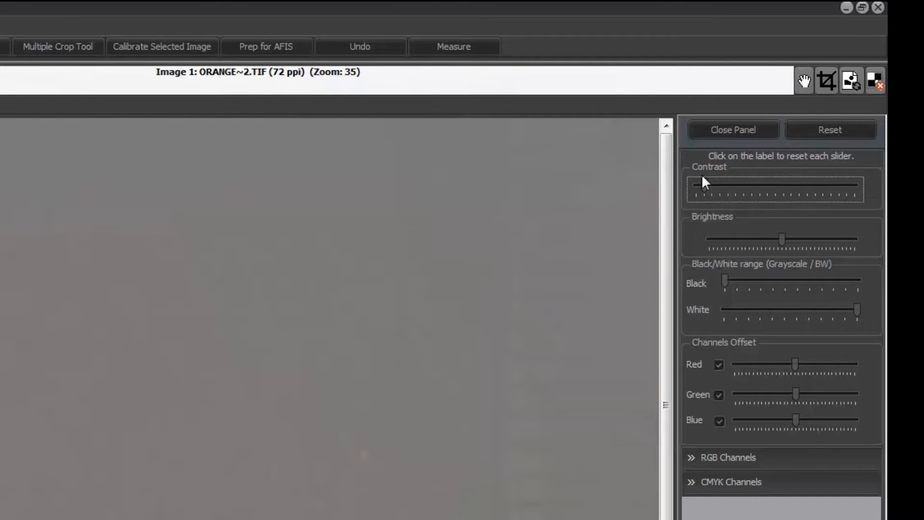
{"action": "left_click_drag", "start_coordinate": [704, 185], "coordinate": [781, 190]}
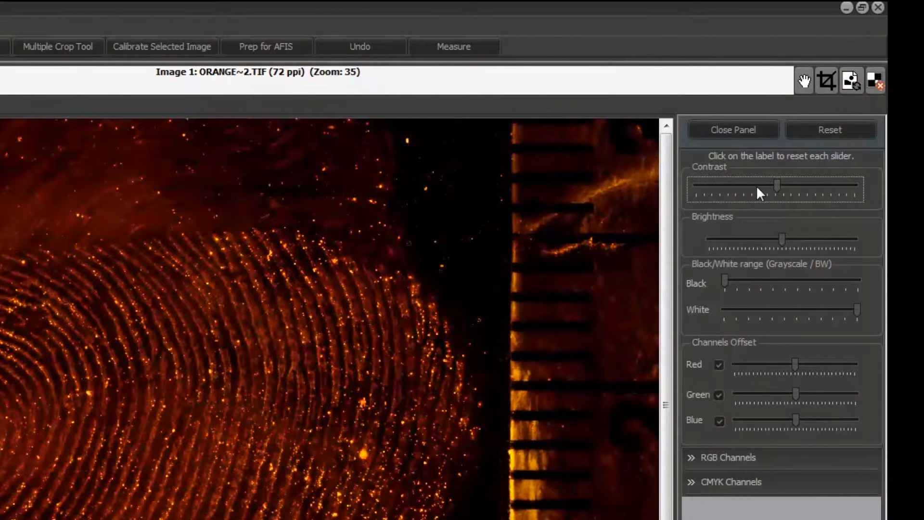
{"action": "left_click_drag", "start_coordinate": [778, 186], "coordinate": [711, 186]}
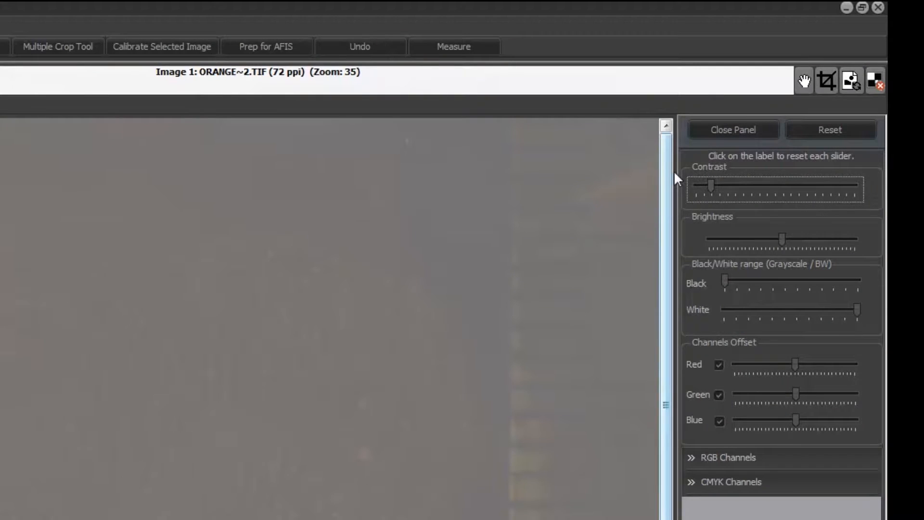
{"action": "left_click", "coordinate": [702, 168]}
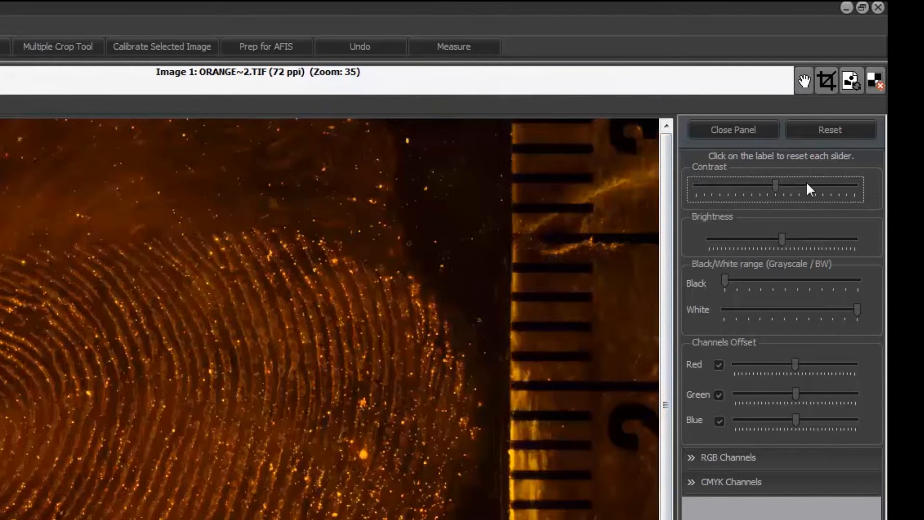
{"action": "left_click_drag", "start_coordinate": [777, 187], "coordinate": [814, 191]}
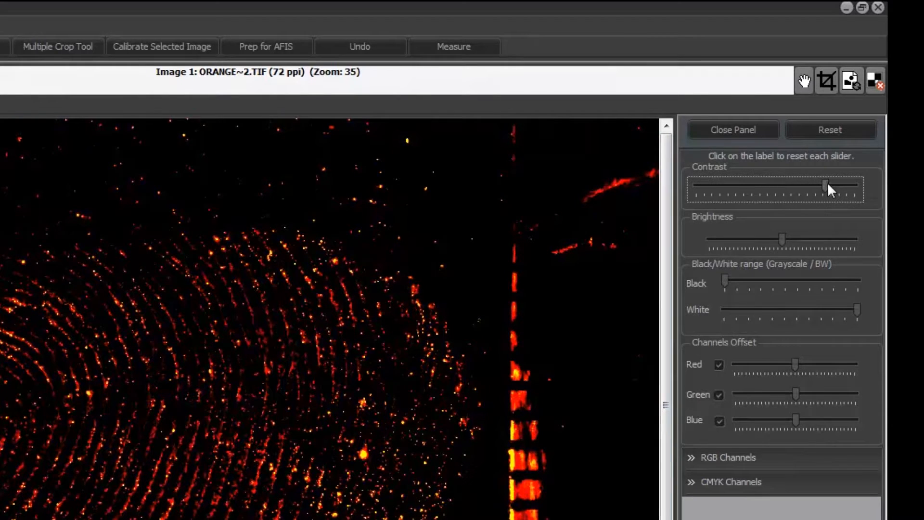
{"action": "left_click", "coordinate": [711, 166]}
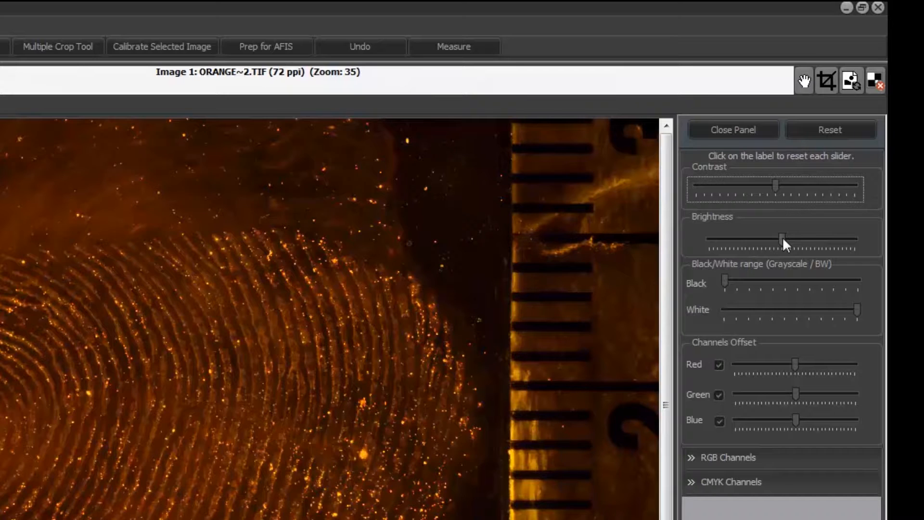
- Try brightening and strongly darkening the orange fingerprint with the Brightness adjustment, and reset the brightness
{"action": "left_click_drag", "start_coordinate": [782, 237], "coordinate": [797, 237]}
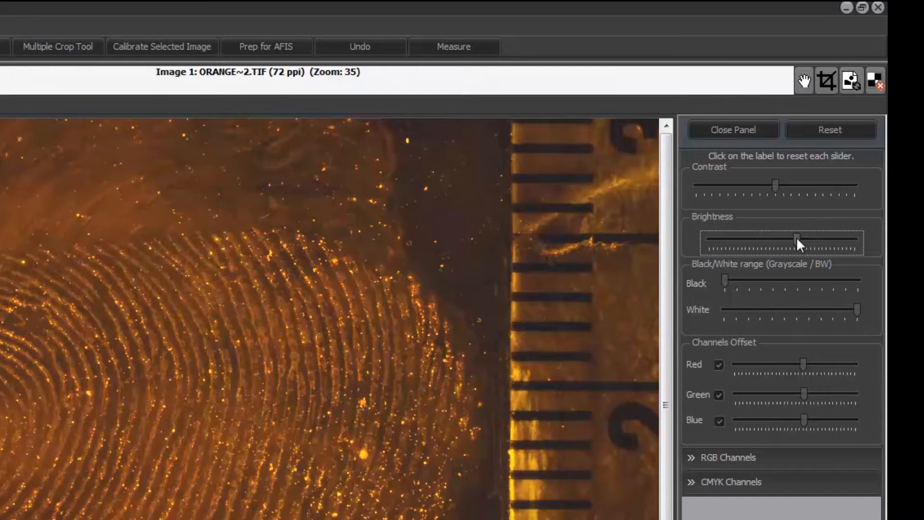
{"action": "left_click_drag", "start_coordinate": [798, 240], "coordinate": [820, 239]}
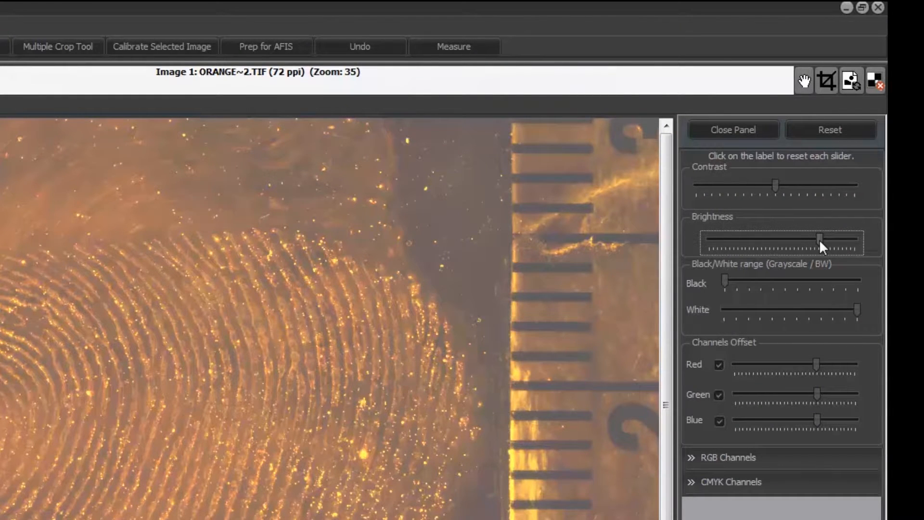
{"action": "left_click_drag", "start_coordinate": [818, 240], "coordinate": [811, 239]}
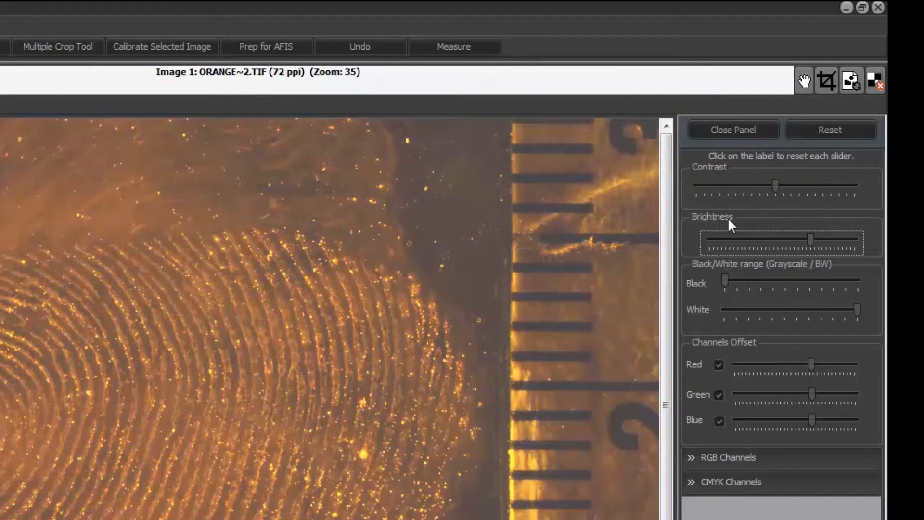
{"action": "left_click_drag", "start_coordinate": [811, 239], "coordinate": [750, 238]}
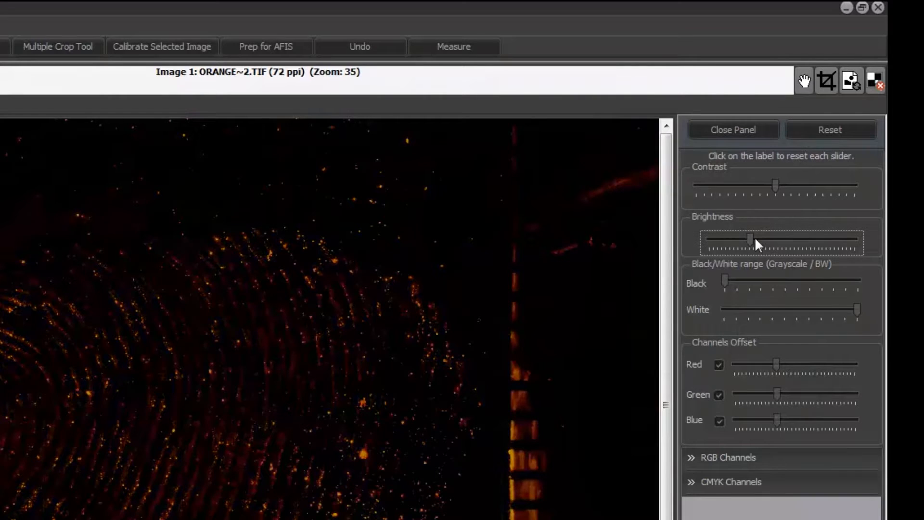
{"action": "left_click", "coordinate": [725, 216]}
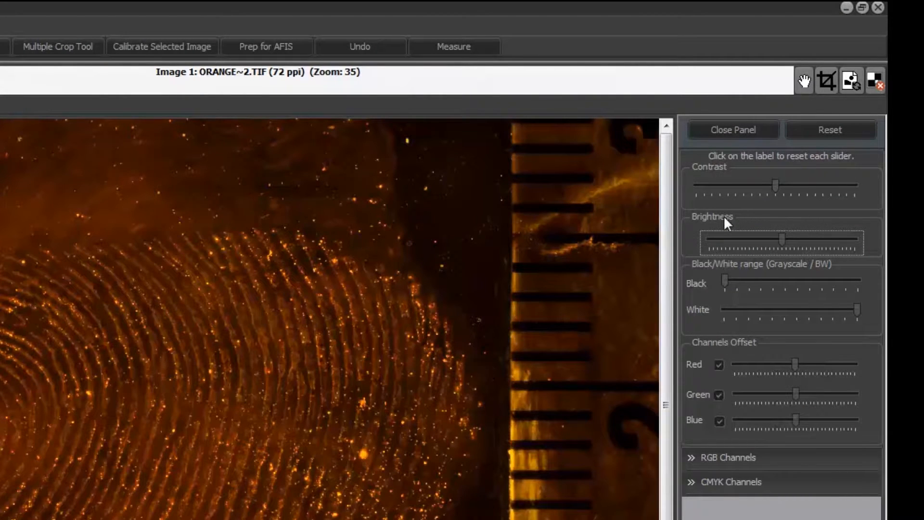
- Try raising the Black level of the Black/White range, reset it, and try out the White level
{"action": "left_click_drag", "start_coordinate": [727, 280], "coordinate": [760, 280]}
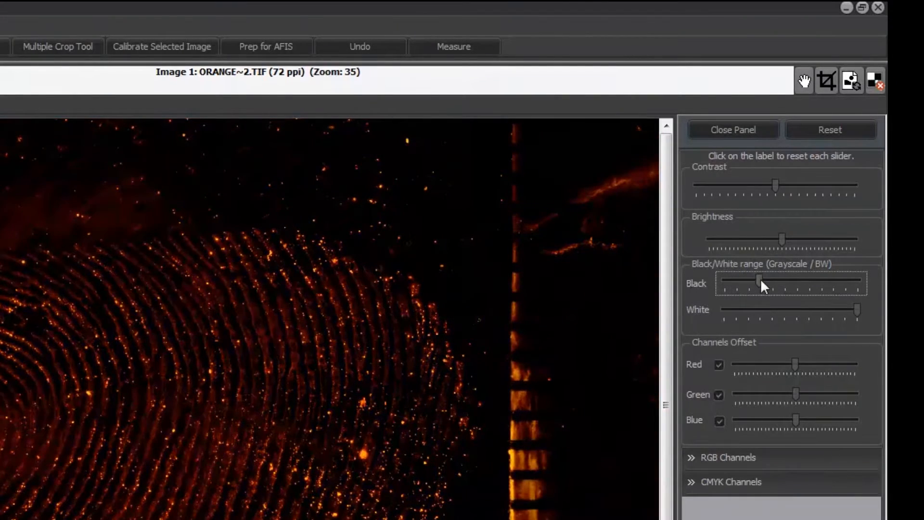
{"action": "left_click", "coordinate": [701, 284]}
{"action": "mouse_move", "coordinate": [858, 310]}
{"action": "left_mouse_down"}
{"action": "mouse_move", "coordinate": [823, 311]}
{"action": "mouse_move", "coordinate": [858, 310]}
{"action": "left_mouse_up"}
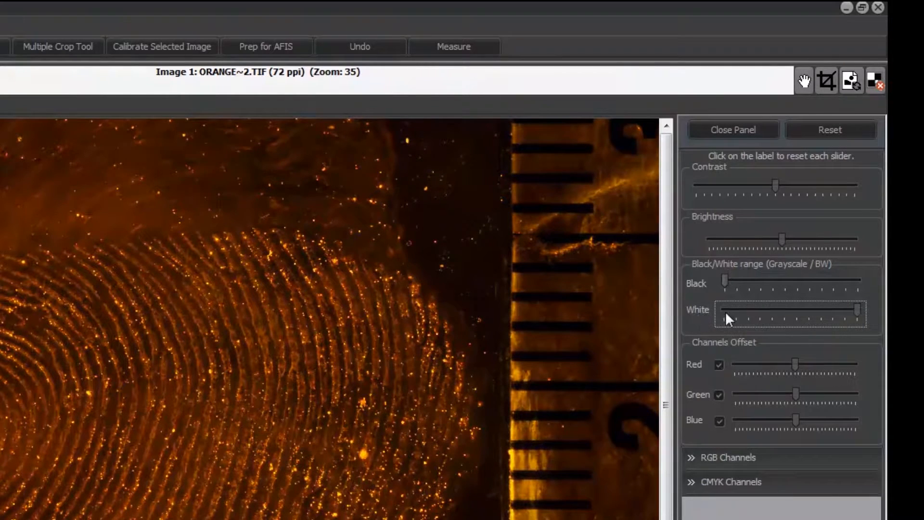
- Try small shifts of the red, green and blue channel offsets, and reset all three channels
{"action": "left_click_drag", "start_coordinate": [792, 363], "coordinate": [793, 363]}
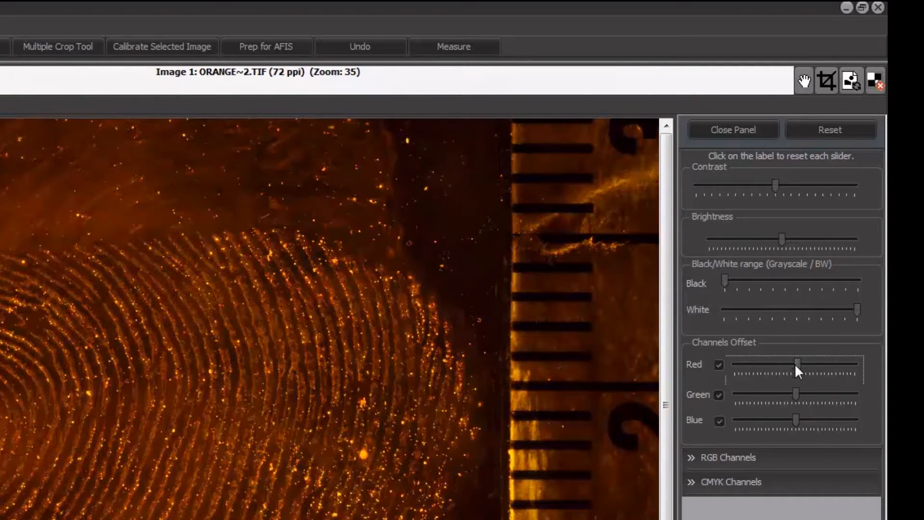
{"action": "left_click_drag", "start_coordinate": [794, 397], "coordinate": [801, 397]}
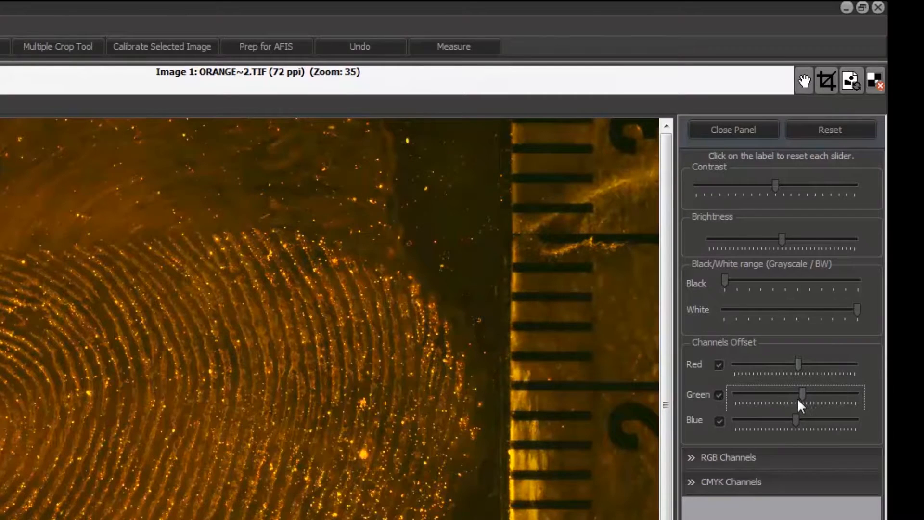
{"action": "left_click", "coordinate": [796, 421]}
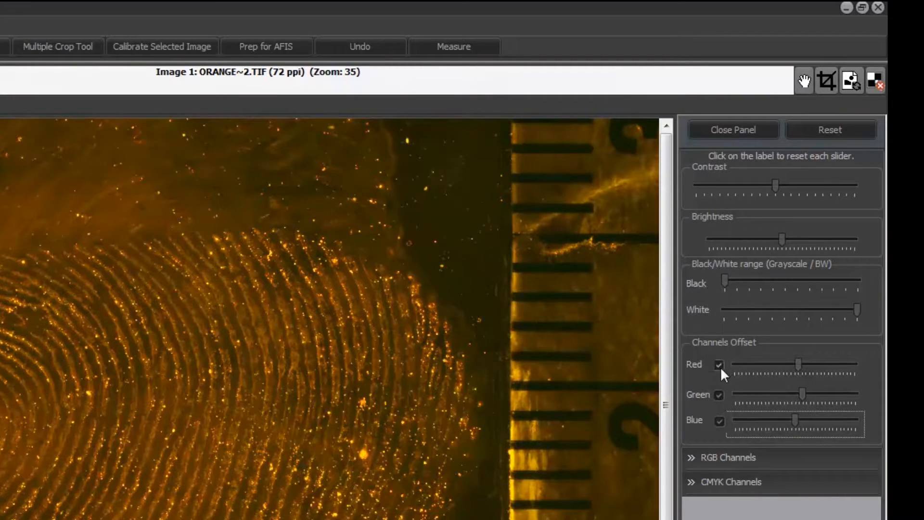
{"action": "left_click", "coordinate": [699, 364]}
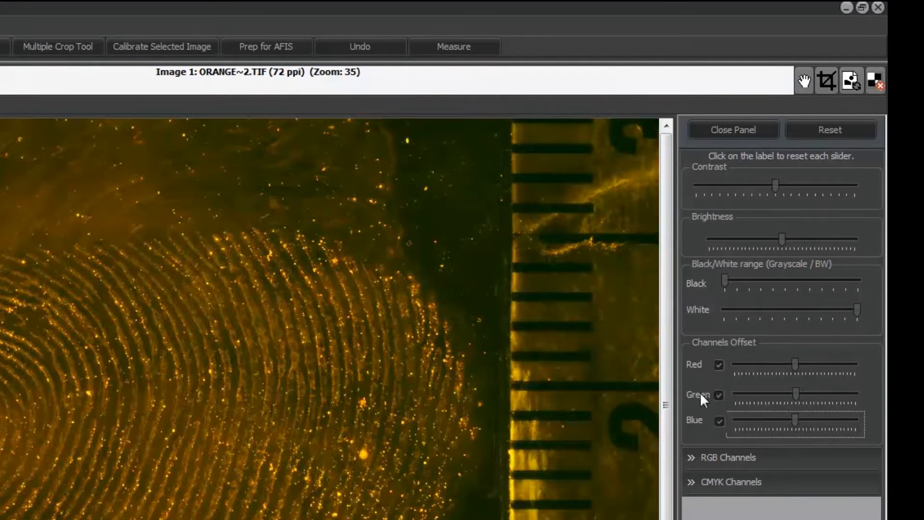
{"action": "left_click", "coordinate": [700, 392]}
{"action": "left_click", "coordinate": [700, 415]}
- Try switching the red, green and blue channels off, alone and combined, then restore them all and close the enhancements
{"action": "left_click", "coordinate": [720, 364]}
{"action": "left_click", "coordinate": [721, 364]}
{"action": "left_click", "coordinate": [720, 394]}
{"action": "left_click", "coordinate": [721, 393]}
{"action": "left_click", "coordinate": [720, 421]}
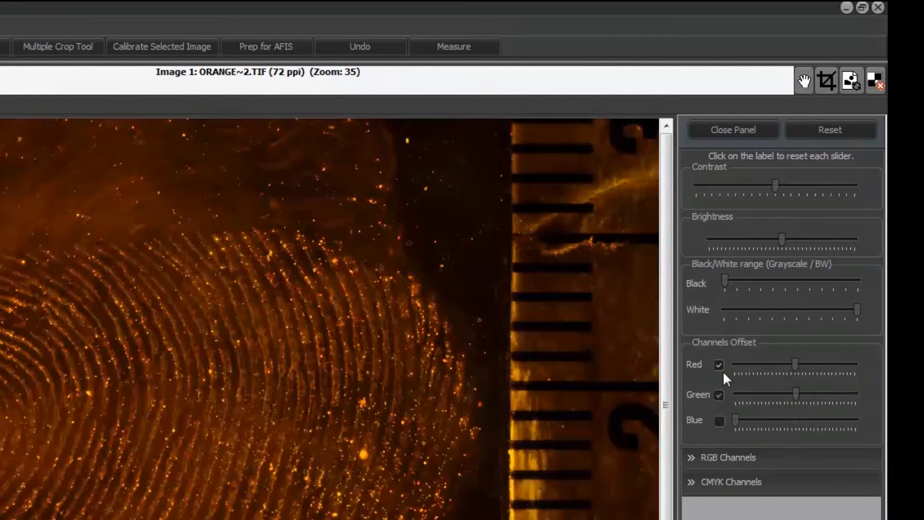
{"action": "left_click", "coordinate": [719, 365]}
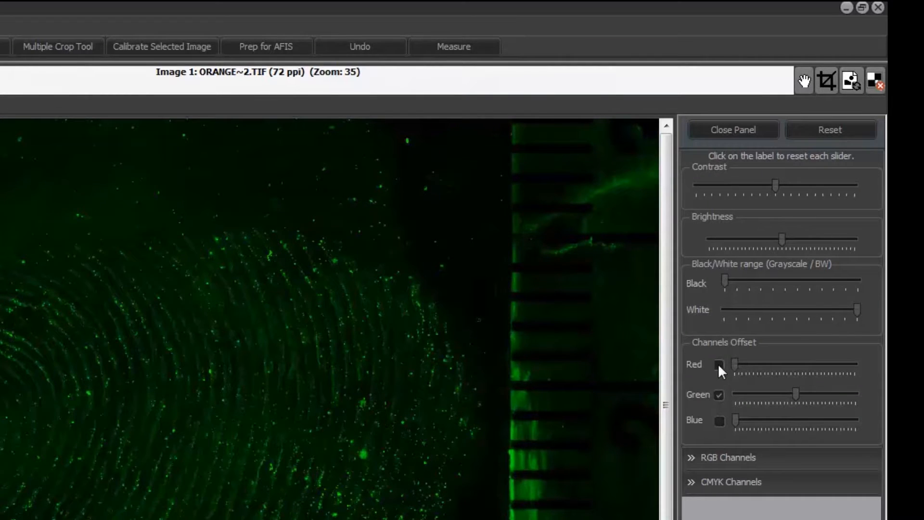
{"action": "left_click", "coordinate": [720, 366]}
{"action": "left_click", "coordinate": [721, 419]}
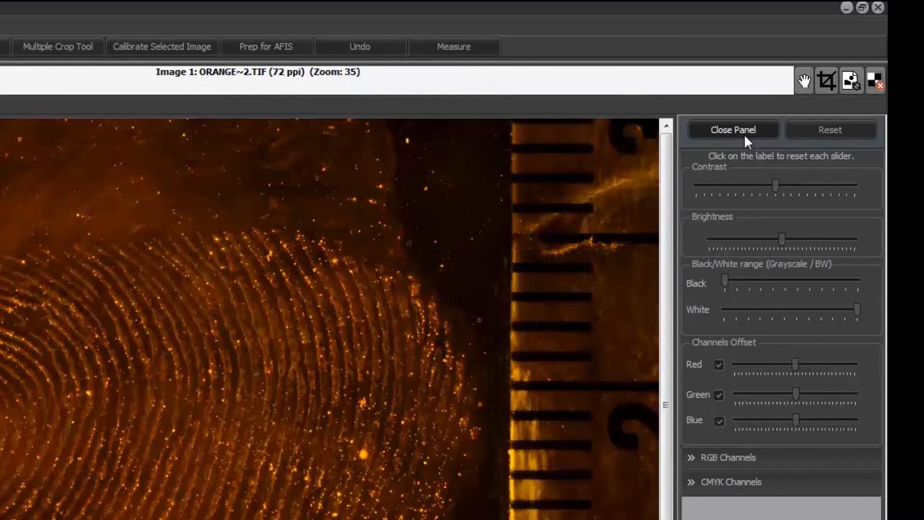
{"action": "left_click", "coordinate": [744, 135]}
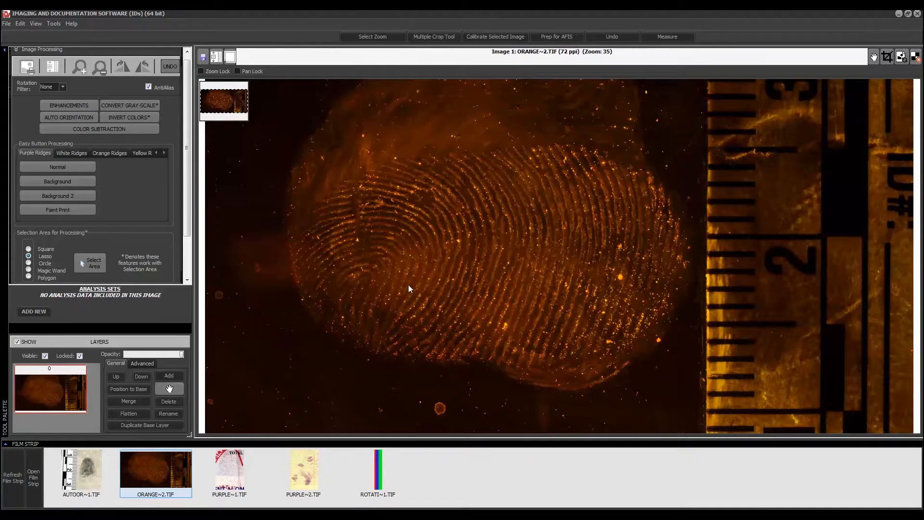
- Reload ORANGE~2.TIF into the image panel without saving the changes made to it
{"action": "double_click", "coordinate": [173, 477]}
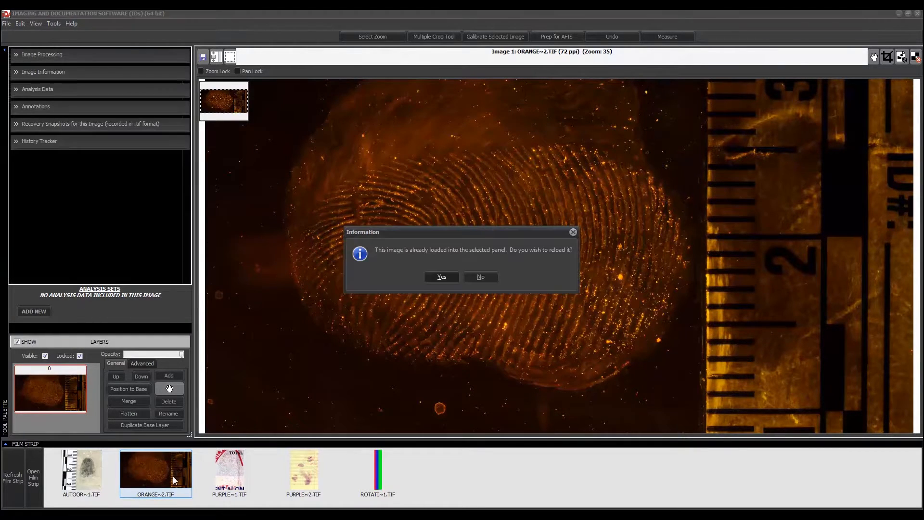
{"action": "left_click", "coordinate": [436, 278]}
{"action": "left_click", "coordinate": [464, 279]}
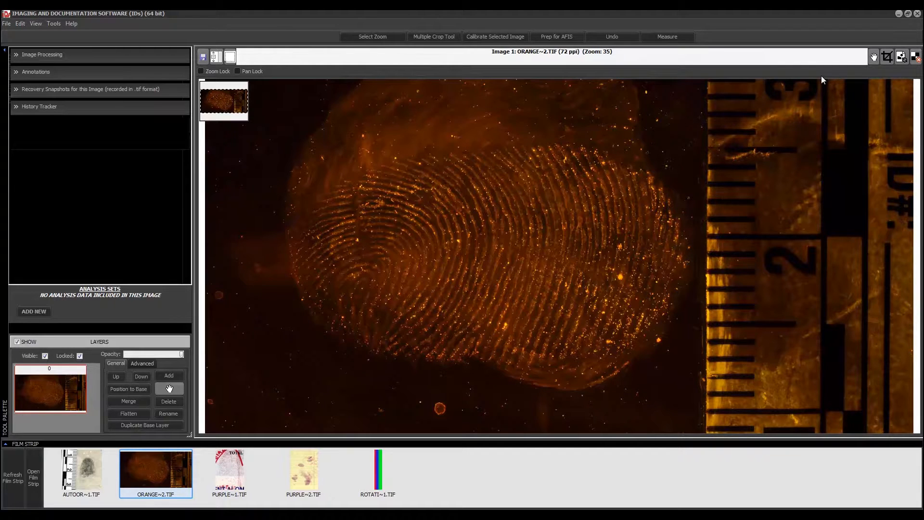
- Rotate the orange fingerprint freehand about 90° counter-clockwise so the ruler lies above it, fit it to the panel, and invert its colors
{"action": "left_click", "coordinate": [901, 62]}
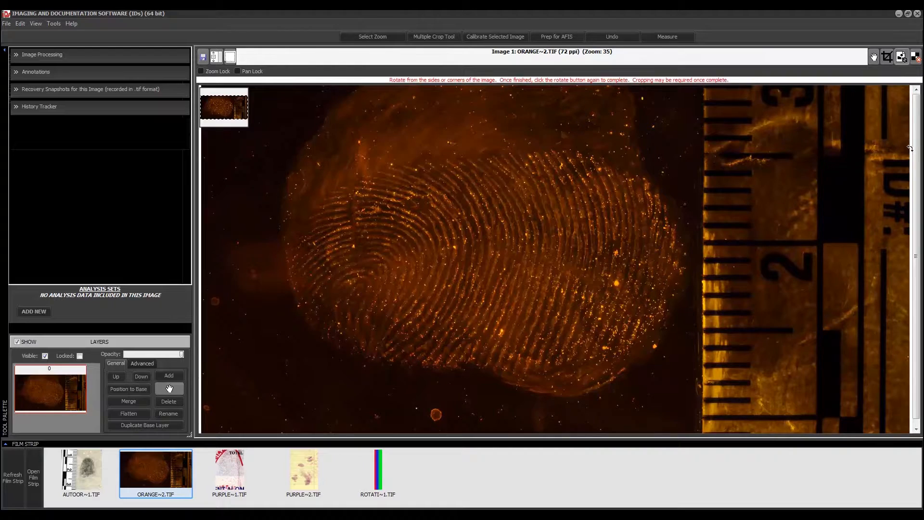
{"action": "left_click_drag", "start_coordinate": [910, 147], "coordinate": [884, 115]}
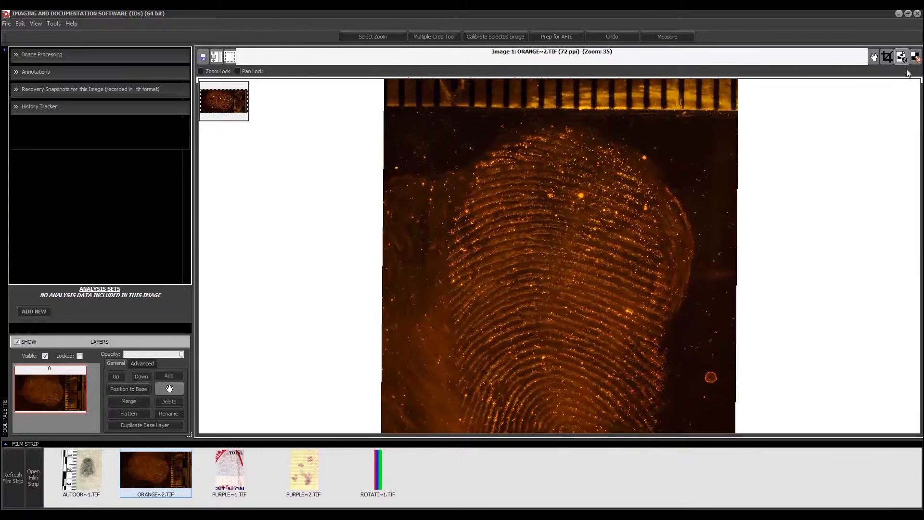
{"action": "left_click", "coordinate": [900, 60]}
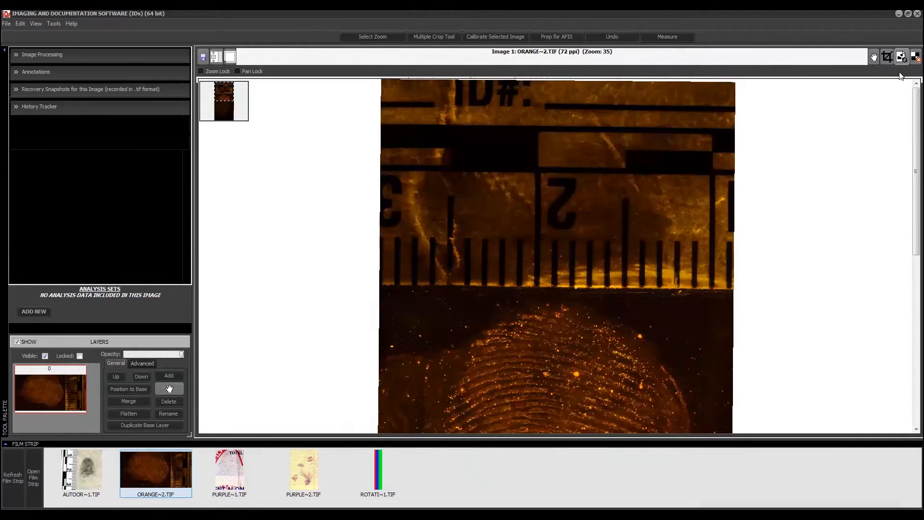
{"action": "left_click", "coordinate": [216, 60]}
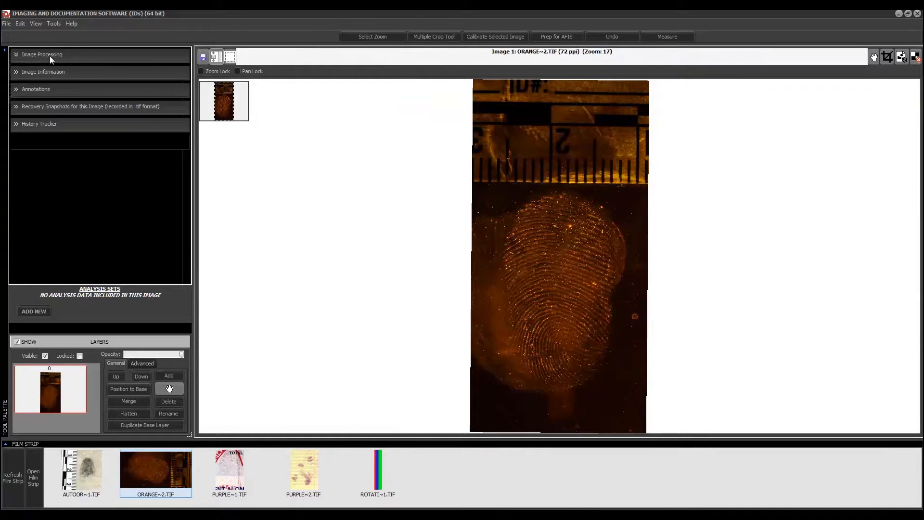
{"action": "left_click", "coordinate": [19, 54]}
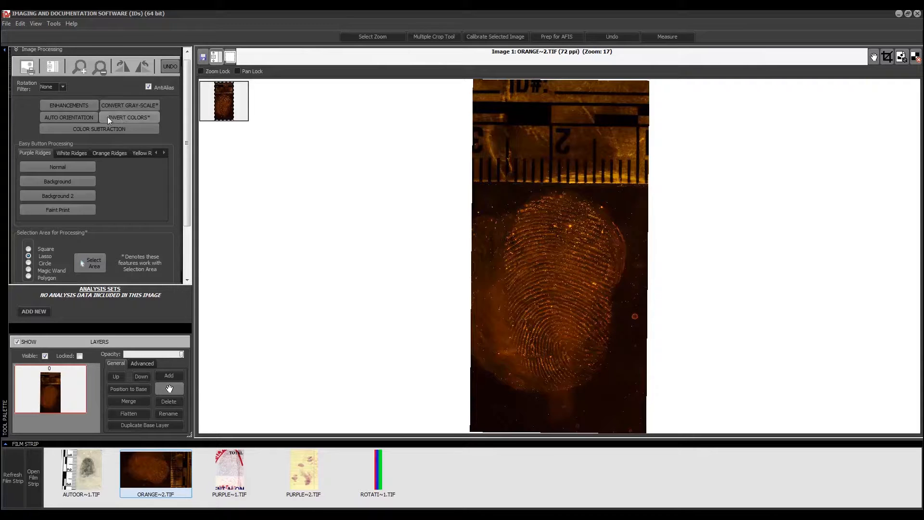
{"action": "left_click", "coordinate": [121, 118]}
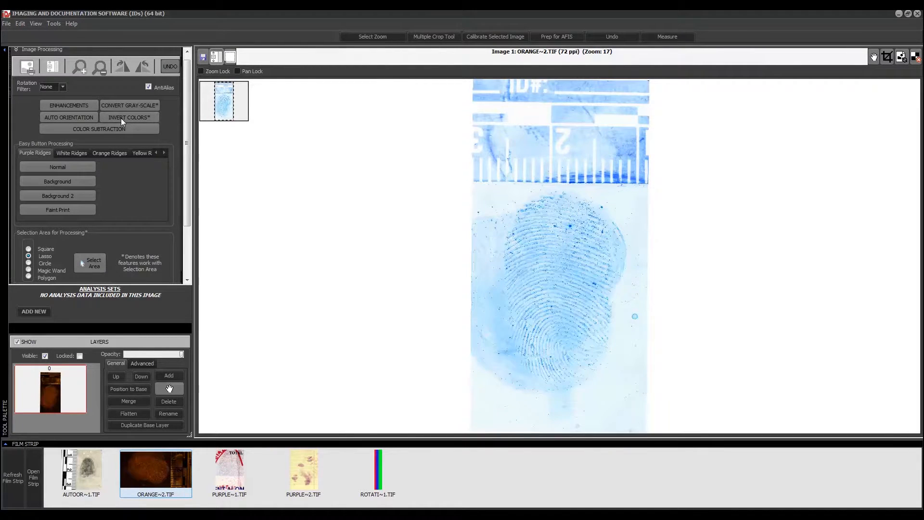
- Slightly raise the contrast and lower the brightness of the inverted fingerprint, and save it to the film strip as ORANGE~2 in .TIF format
{"action": "left_click", "coordinate": [77, 106]}
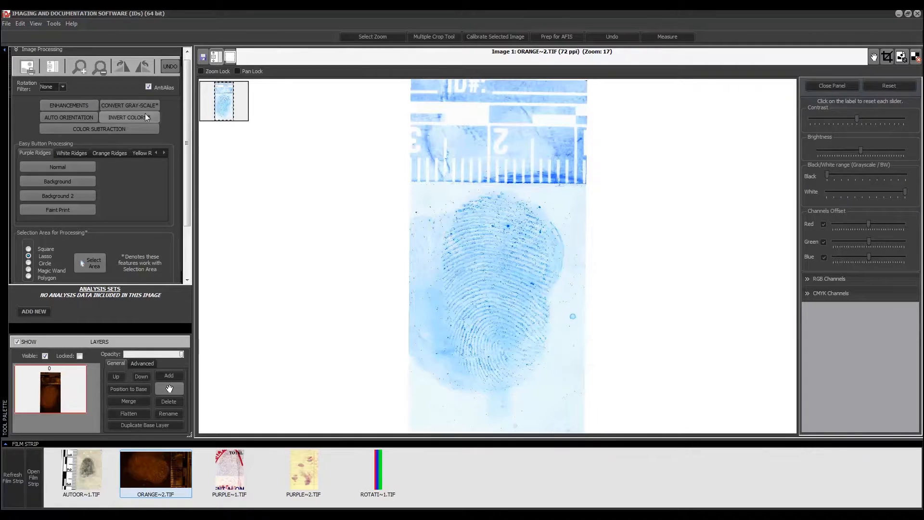
{"action": "left_click_drag", "start_coordinate": [857, 119], "coordinate": [859, 119]}
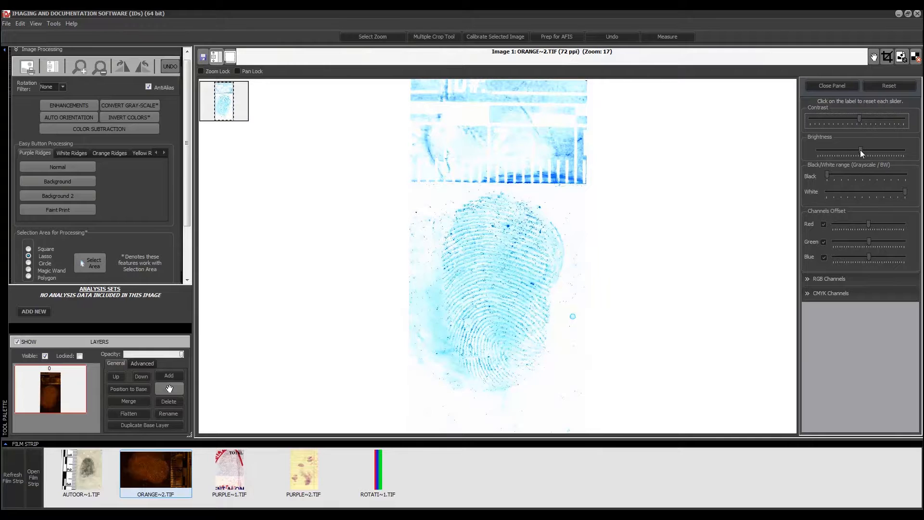
{"action": "left_click_drag", "start_coordinate": [860, 149], "coordinate": [848, 153]}
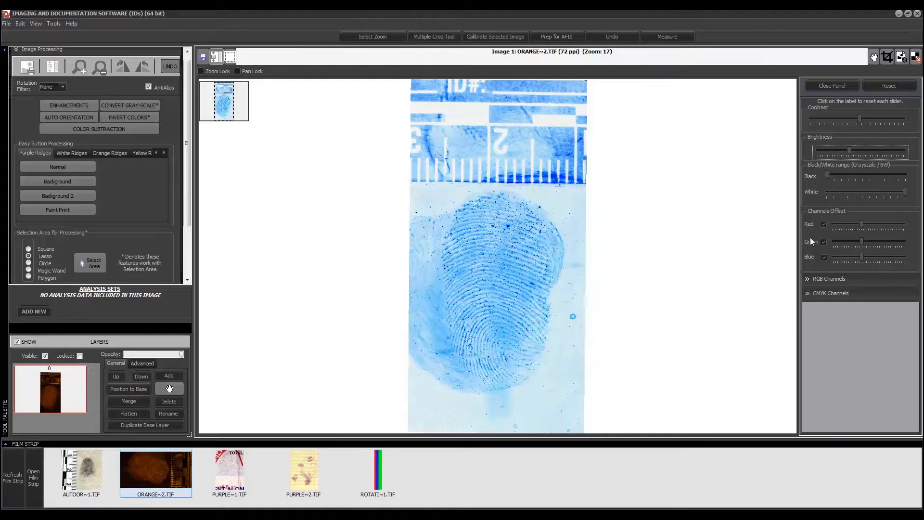
{"action": "left_click", "coordinate": [839, 84]}
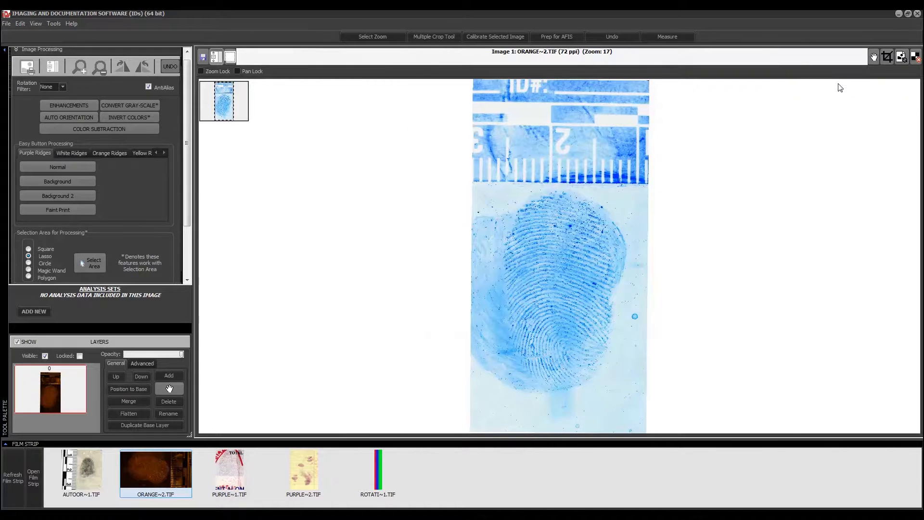
{"action": "left_click", "coordinate": [203, 59]}
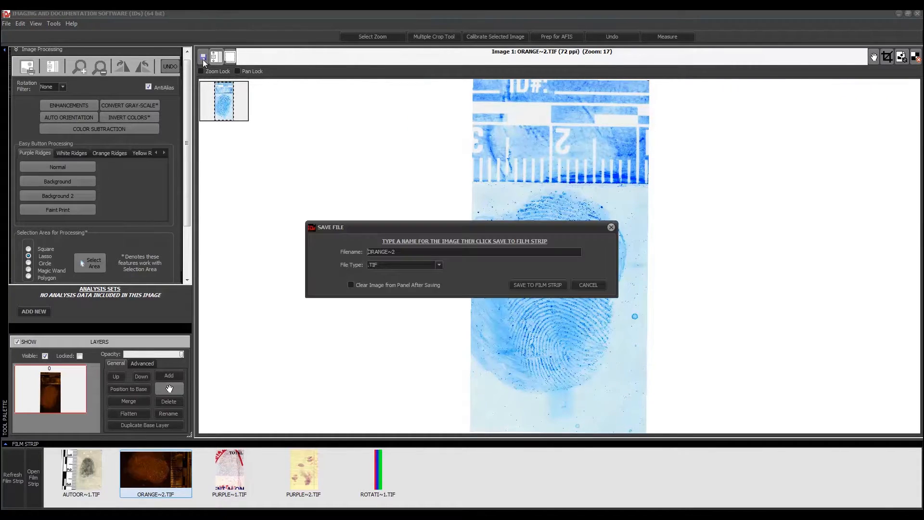
{"action": "left_click", "coordinate": [536, 284]}
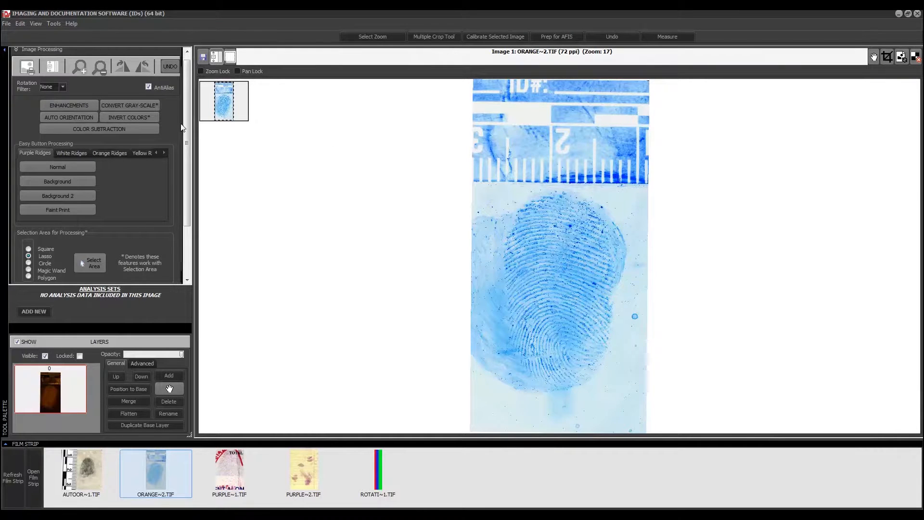
- Convert the inverted fingerprint to gray-scale and slightly raise its contrast and brightness
{"action": "left_click", "coordinate": [143, 104]}
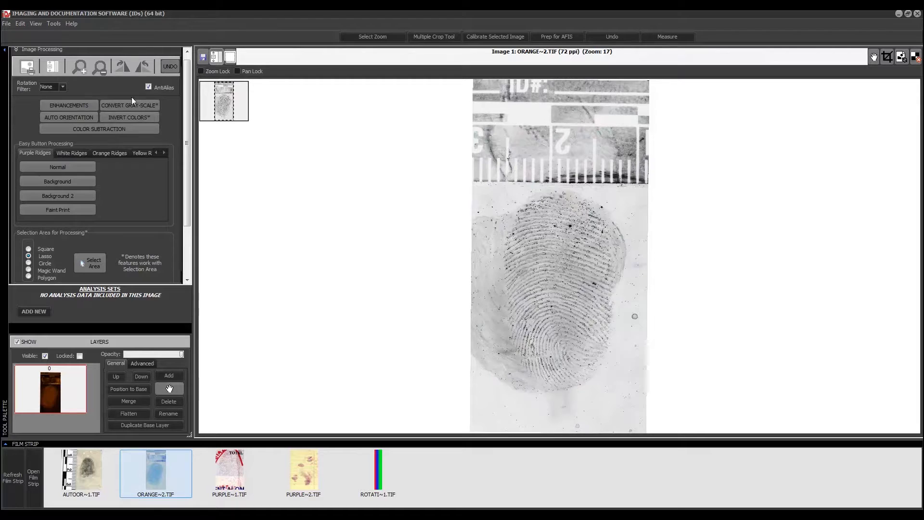
{"action": "left_click", "coordinate": [85, 104]}
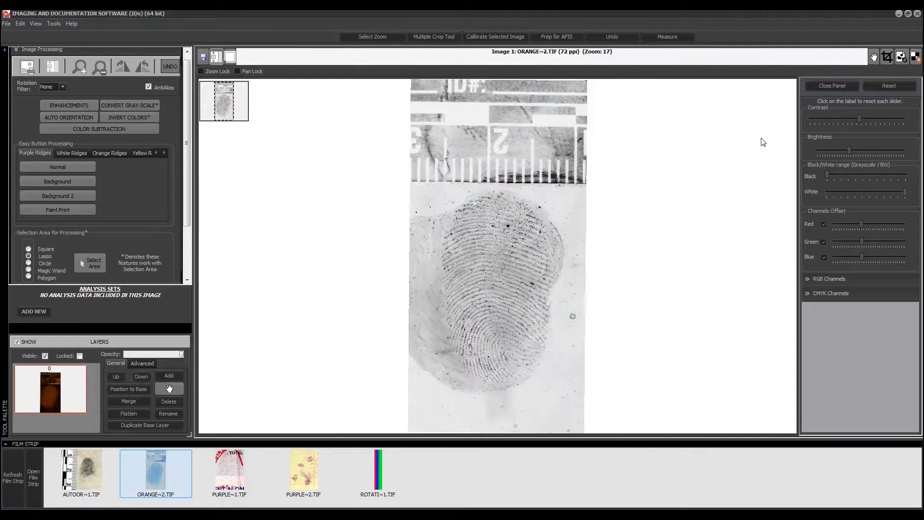
{"action": "left_click_drag", "start_coordinate": [861, 117], "coordinate": [864, 117]}
{"action": "left_click_drag", "start_coordinate": [848, 152], "coordinate": [851, 150]}
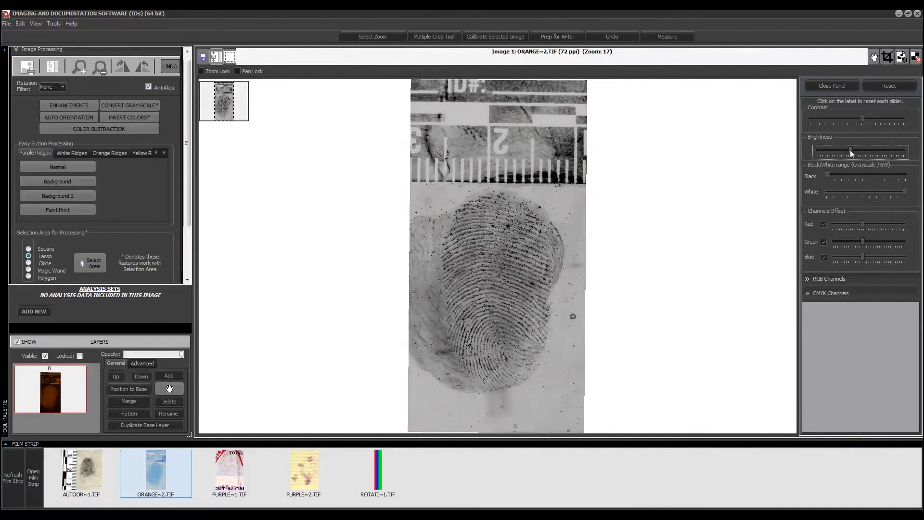
- Raise the Black level and slightly lower the White level of the gray-scale fingerprint, and close the enhancements
{"action": "left_click", "coordinate": [828, 174]}
{"action": "left_click_drag", "start_coordinate": [835, 176], "coordinate": [838, 177]}
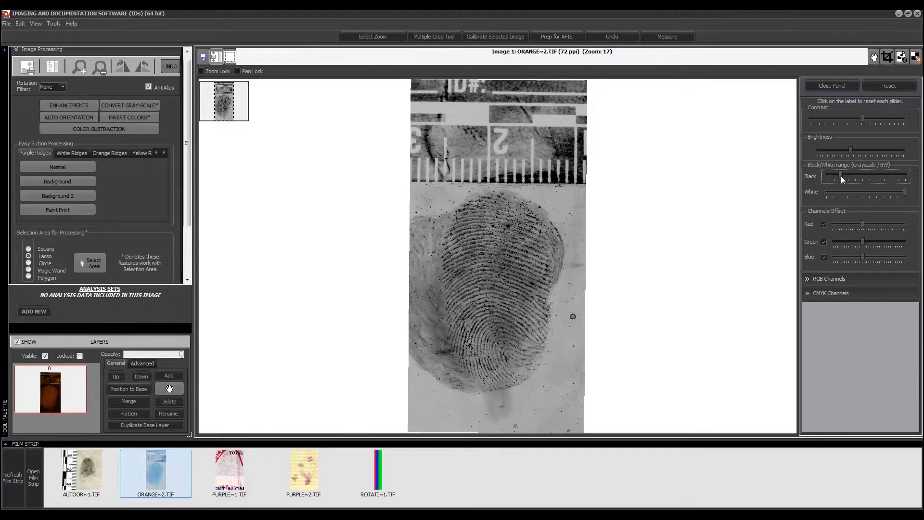
{"action": "left_click", "coordinate": [904, 194]}
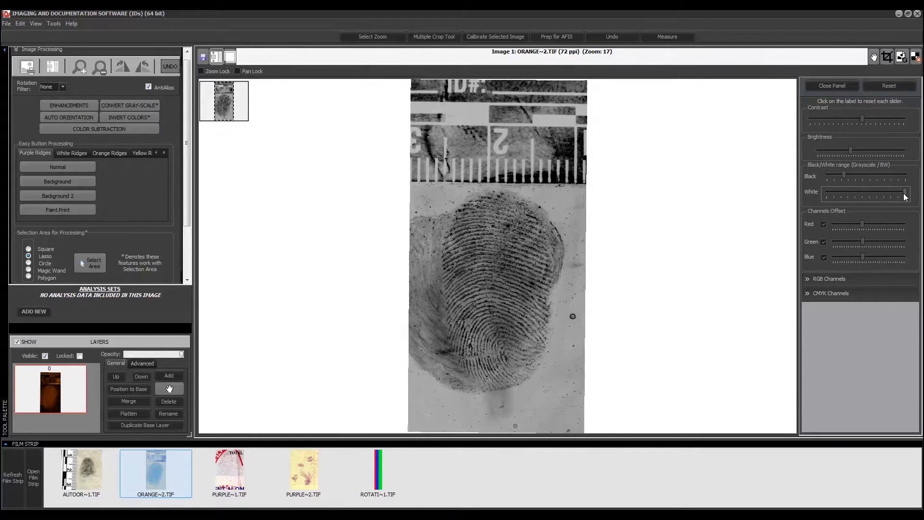
{"action": "left_click_drag", "start_coordinate": [904, 193], "coordinate": [897, 195]}
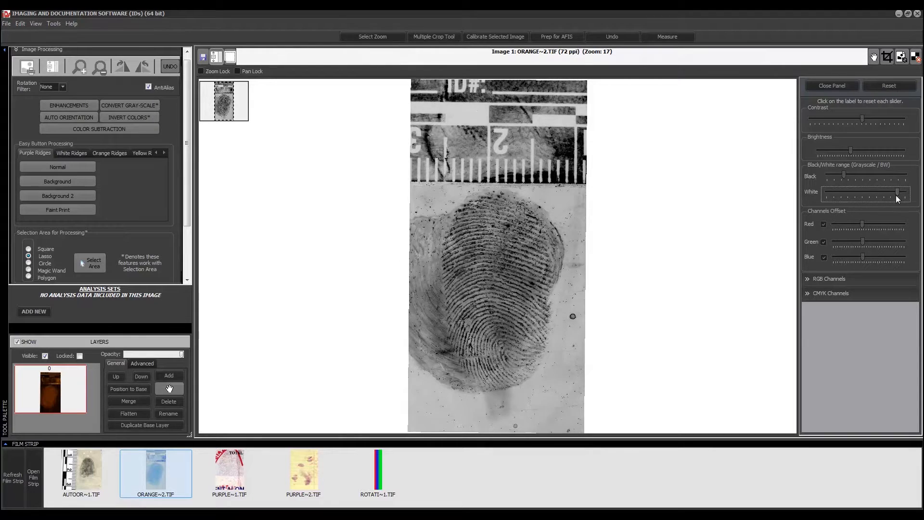
{"action": "left_click", "coordinate": [839, 87]}
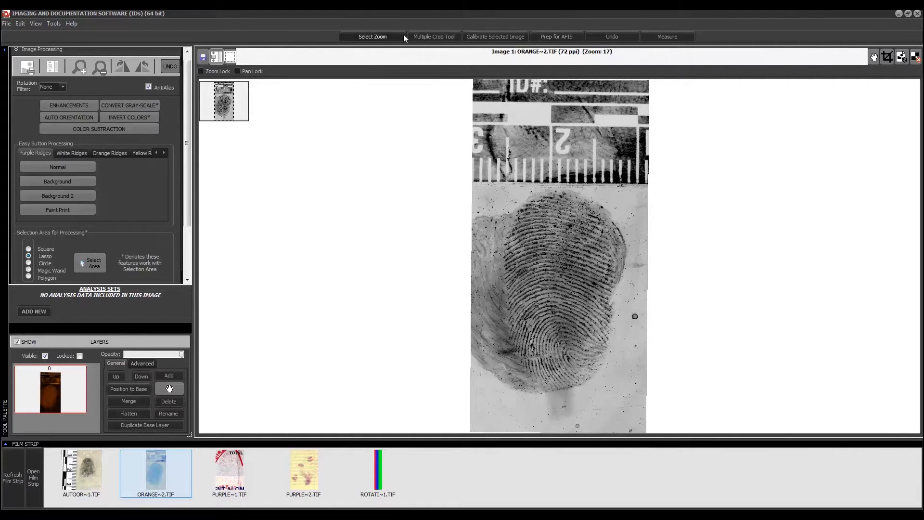
- Zoom in on the fingerprint area with Select Zoom, and clear the image from the panel without saving its changes
{"action": "left_click", "coordinate": [389, 38]}
{"action": "left_click_drag", "start_coordinate": [483, 188], "coordinate": [630, 391]}
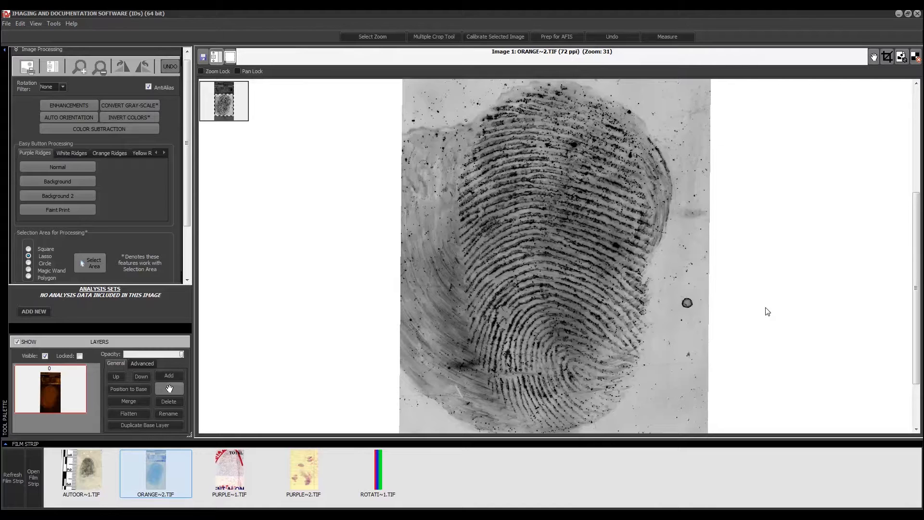
{"action": "left_click", "coordinate": [917, 64]}
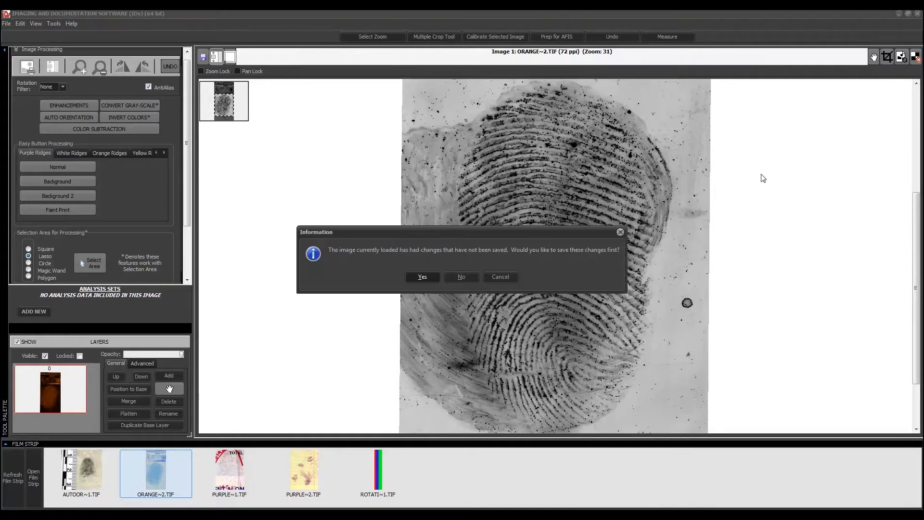
{"action": "left_click", "coordinate": [463, 277]}
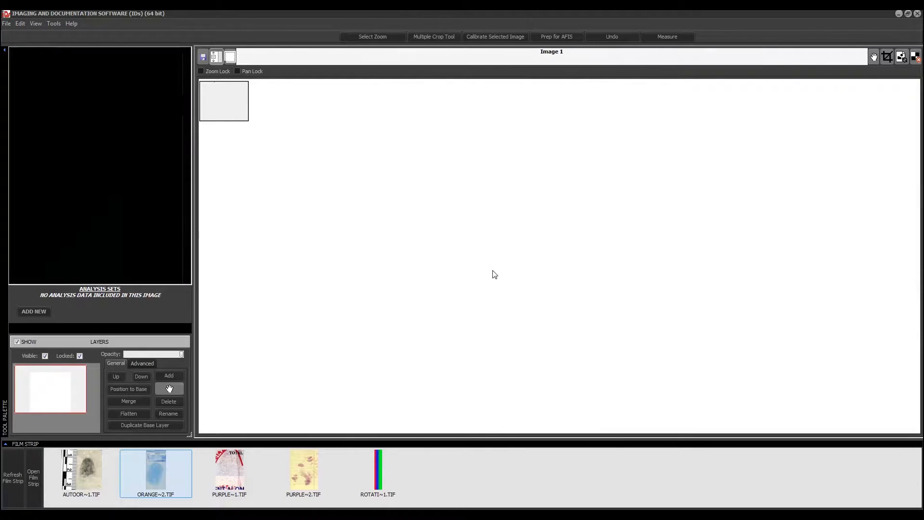
- Load PURPLE~2.TIF and raise its blue channel offset to remove the yellow paper background, closing the enhancements when done
{"action": "double_click", "coordinate": [307, 478]}
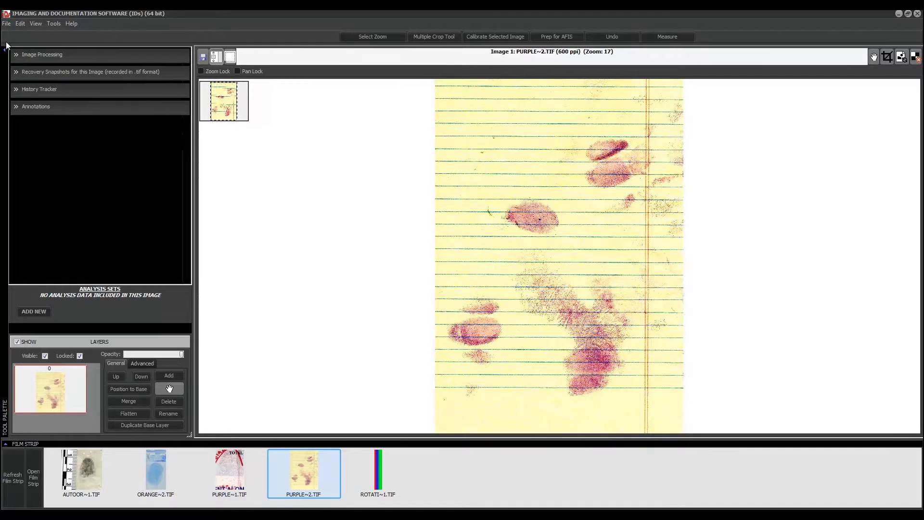
{"action": "left_click", "coordinate": [20, 55]}
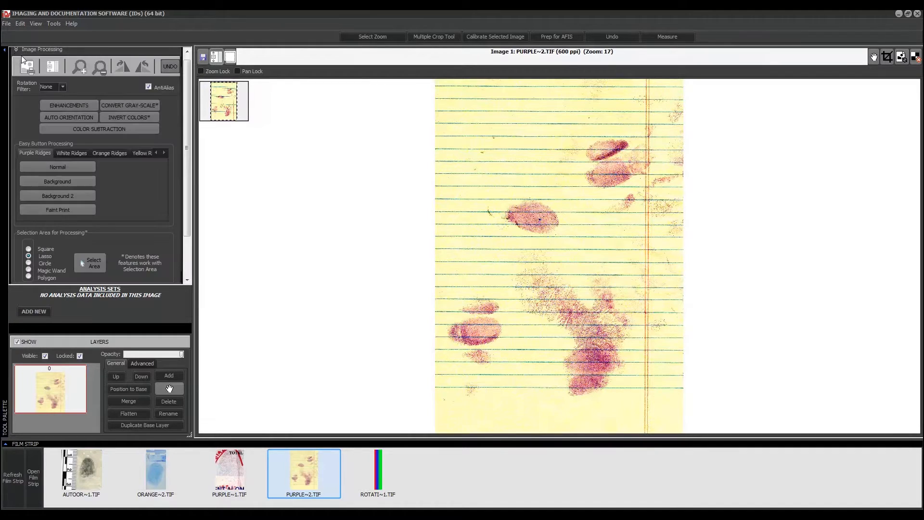
{"action": "left_click", "coordinate": [73, 105]}
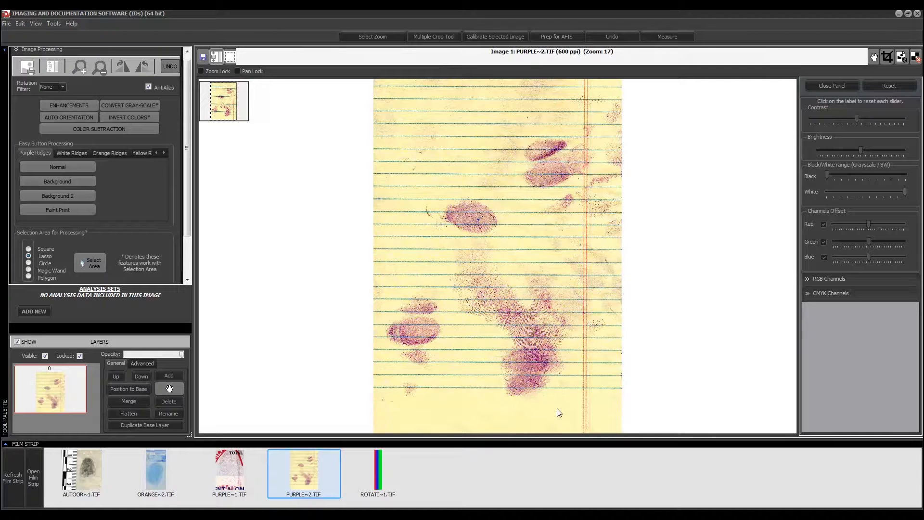
{"action": "left_click", "coordinate": [869, 256]}
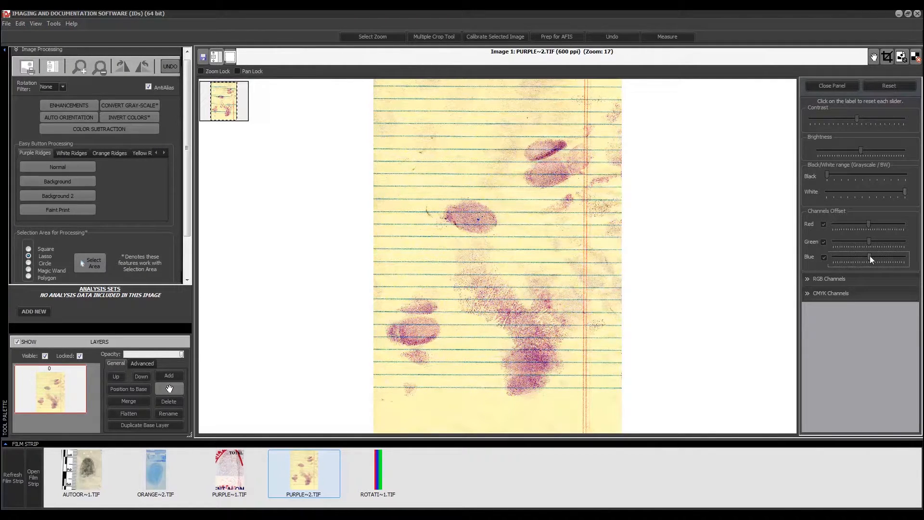
{"action": "left_click_drag", "start_coordinate": [873, 255], "coordinate": [880, 255]}
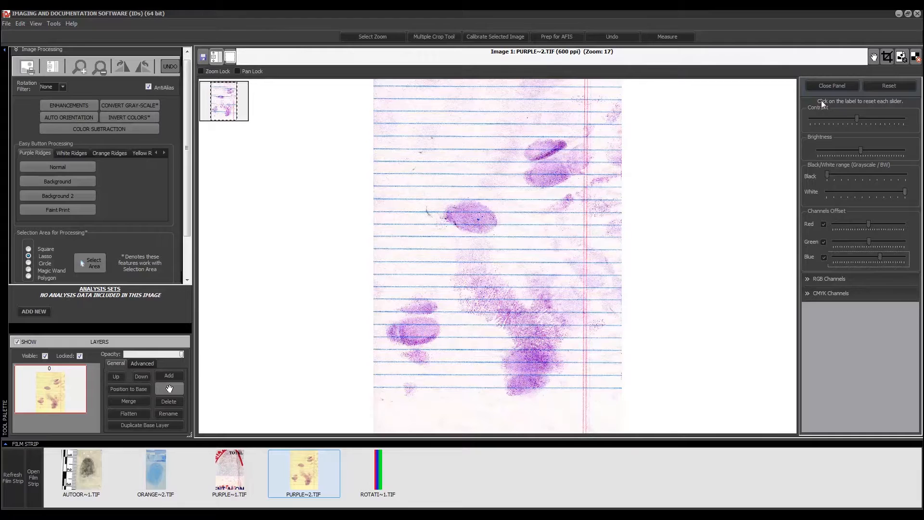
{"action": "left_click", "coordinate": [824, 86]}
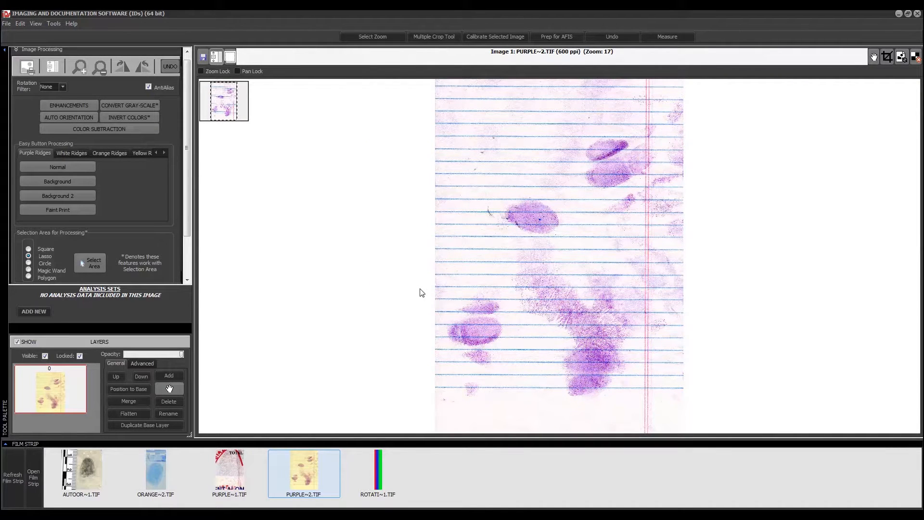
- Load PURPLE~1.TIF without saving the previous image's changes, and show its RGB channels in the enhancements
{"action": "left_click", "coordinate": [230, 485]}
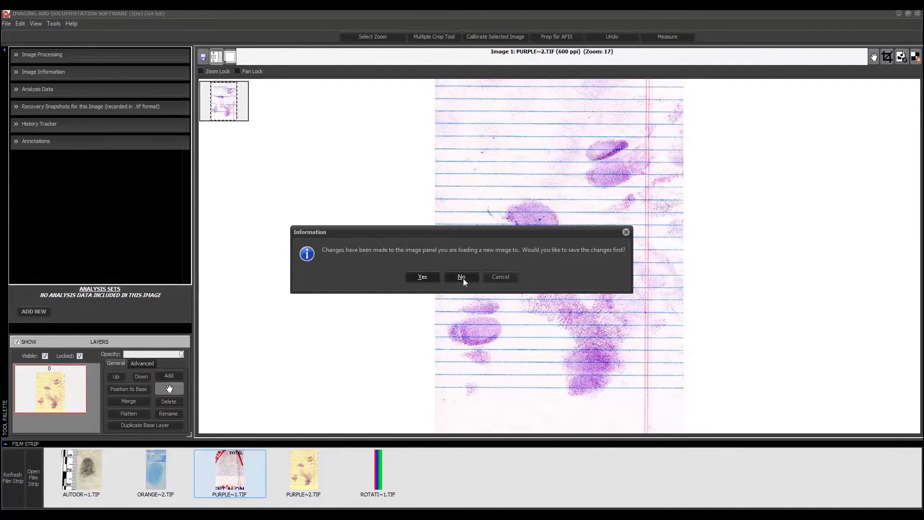
{"action": "left_click", "coordinate": [465, 276]}
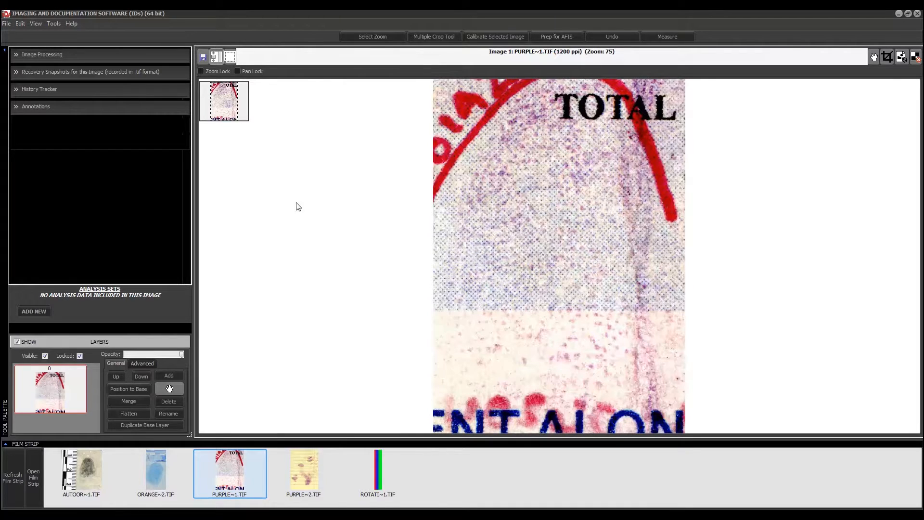
{"action": "left_click", "coordinate": [18, 53]}
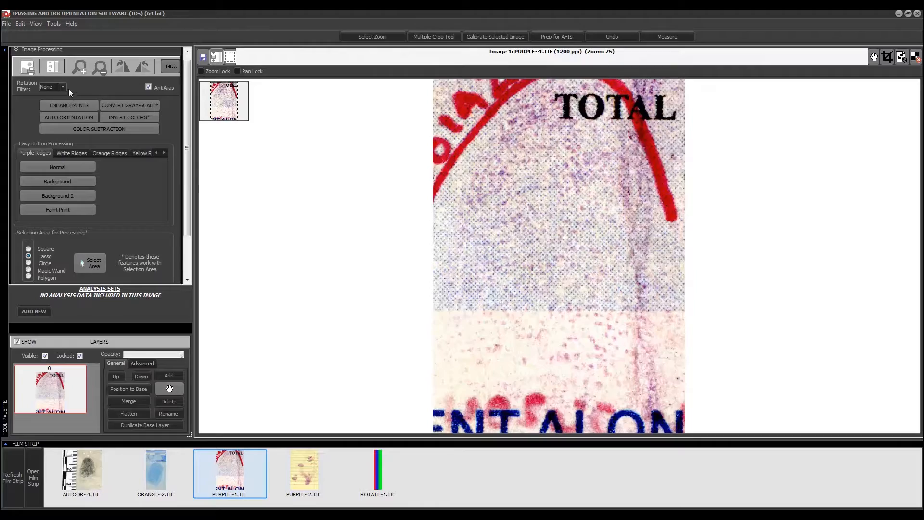
{"action": "left_click", "coordinate": [75, 102]}
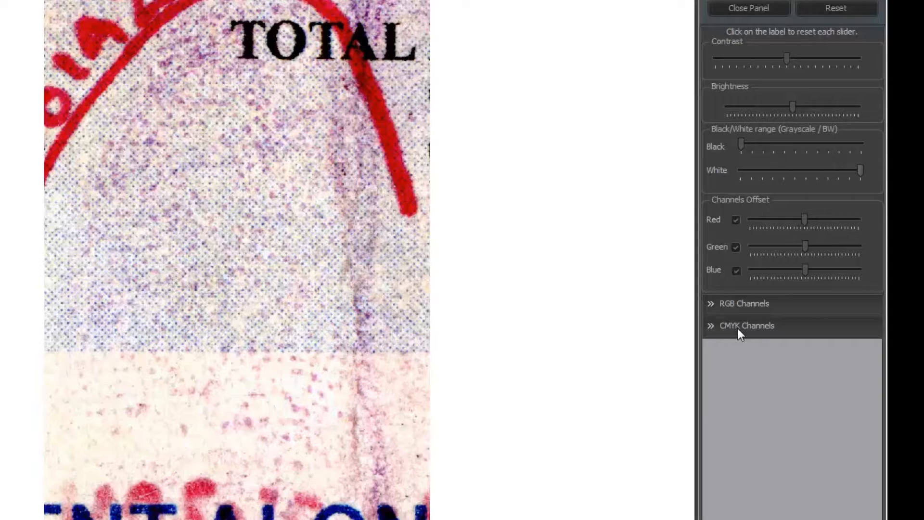
{"action": "left_click", "coordinate": [713, 308]}
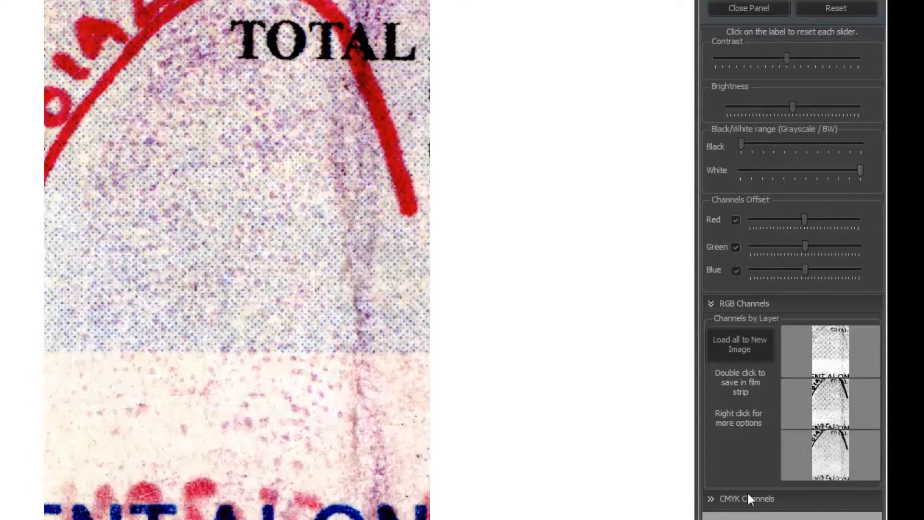
- Show the CMYK channels of PURPLE~1.TIF, and add its green RGB channel as a new layer in the current image
{"action": "left_click", "coordinate": [712, 499]}
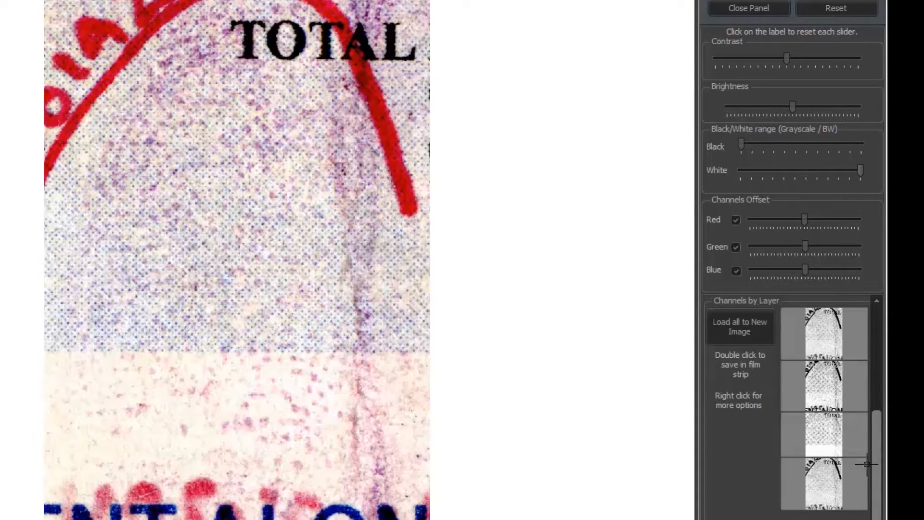
{"action": "left_click_drag", "start_coordinate": [874, 478], "coordinate": [868, 385]}
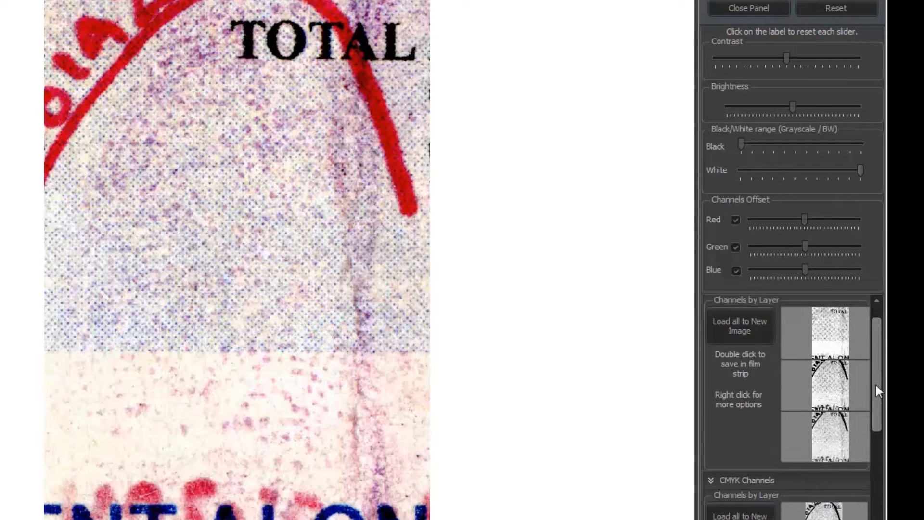
{"action": "right_click", "coordinate": [834, 380]}
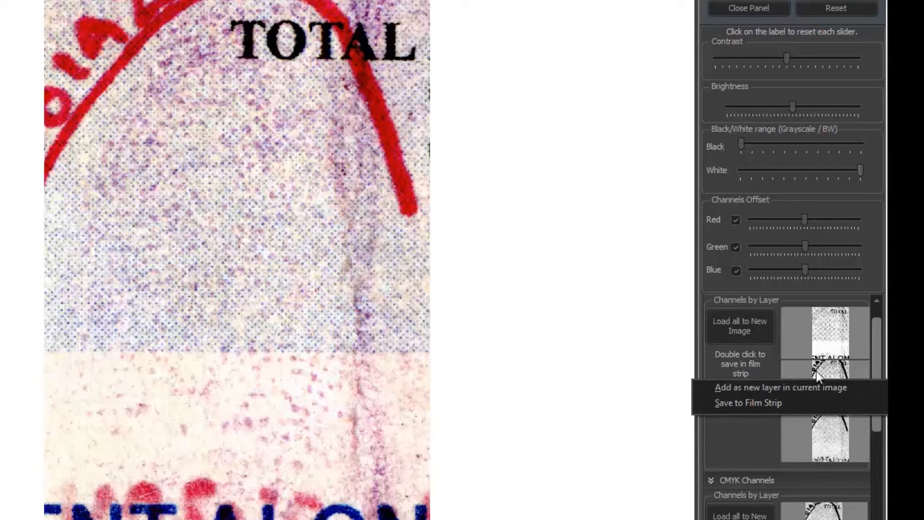
{"action": "left_click", "coordinate": [789, 388]}
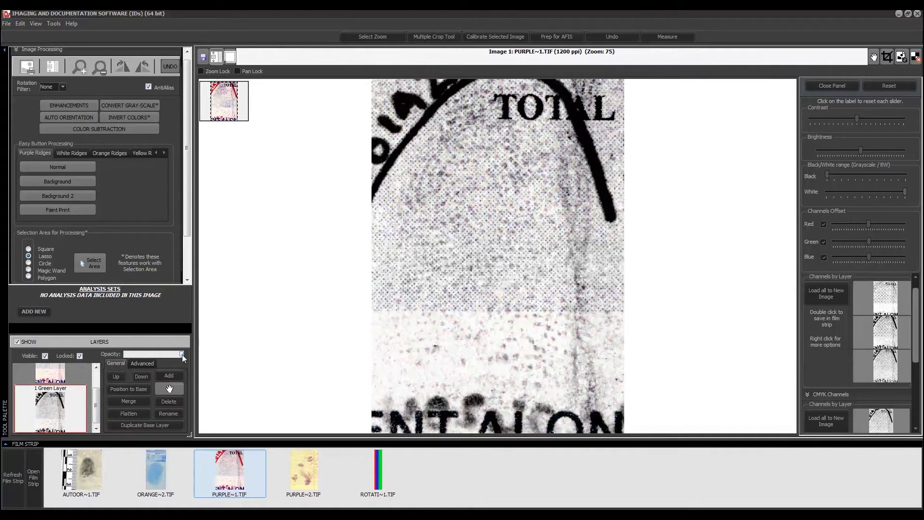
- Compare the green layer with the base image by varying its opacity and toggling its visibility off and on
{"action": "mouse_move", "coordinate": [175, 355]}
{"action": "left_mouse_down"}
{"action": "mouse_move", "coordinate": [129, 358]}
{"action": "mouse_move", "coordinate": [189, 361]}
{"action": "left_mouse_up"}
{"action": "left_click", "coordinate": [45, 356]}
{"action": "left_click", "coordinate": [45, 356]}
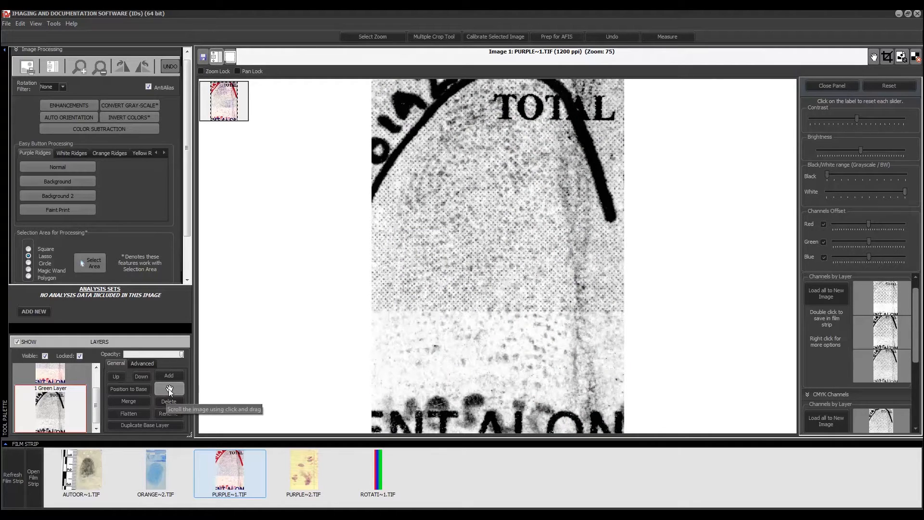
- Pan the green layer away from the base image and realign it with Position to Base, and delete the layer
{"action": "left_click", "coordinate": [170, 389]}
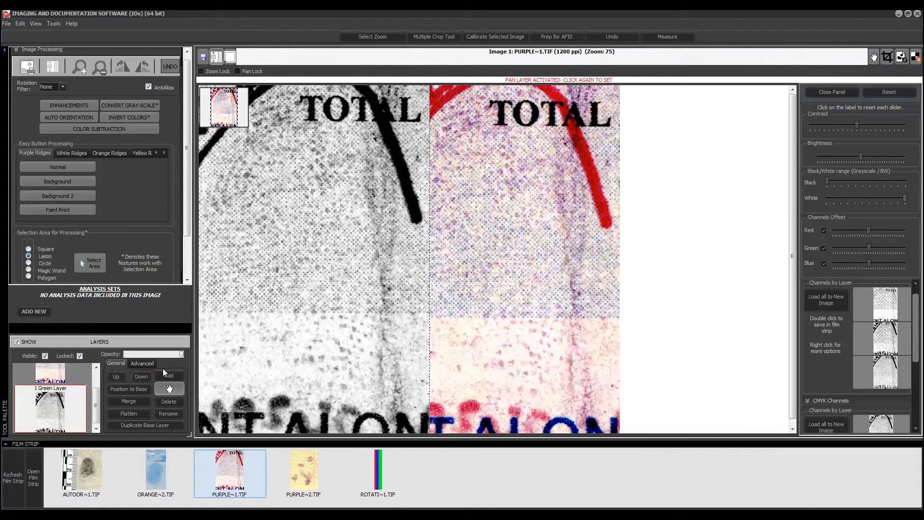
{"action": "left_click", "coordinate": [145, 388]}
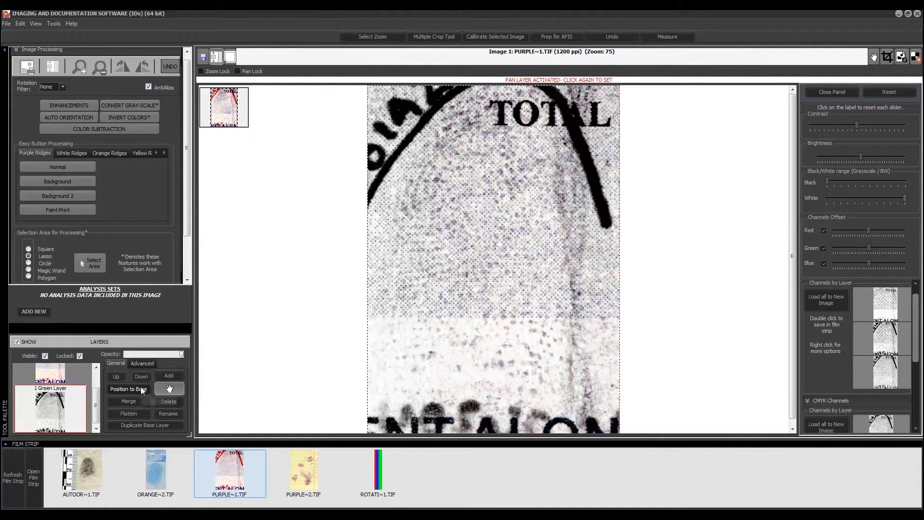
{"action": "left_click", "coordinate": [178, 389]}
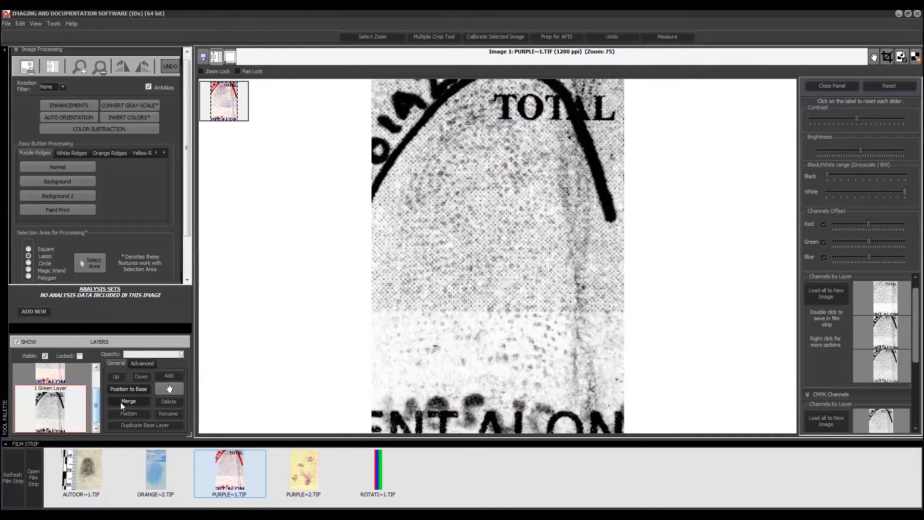
{"action": "left_click", "coordinate": [168, 401]}
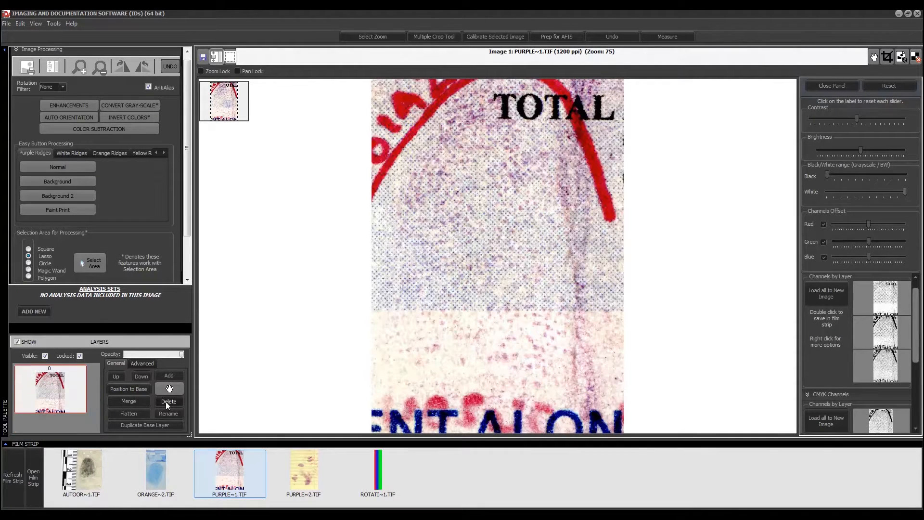
- Save the black CMYK channel of PURPLE~1.TIF to the film strip
{"action": "left_click_drag", "start_coordinate": [922, 337], "coordinate": [921, 390]}
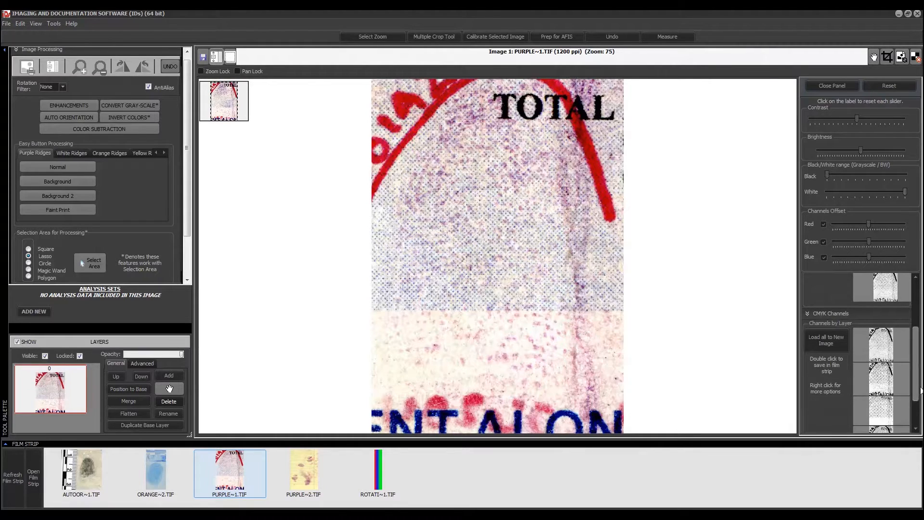
{"action": "scroll", "coordinate": [892, 333], "scroll_direction": "up", "scroll_amount": 4}
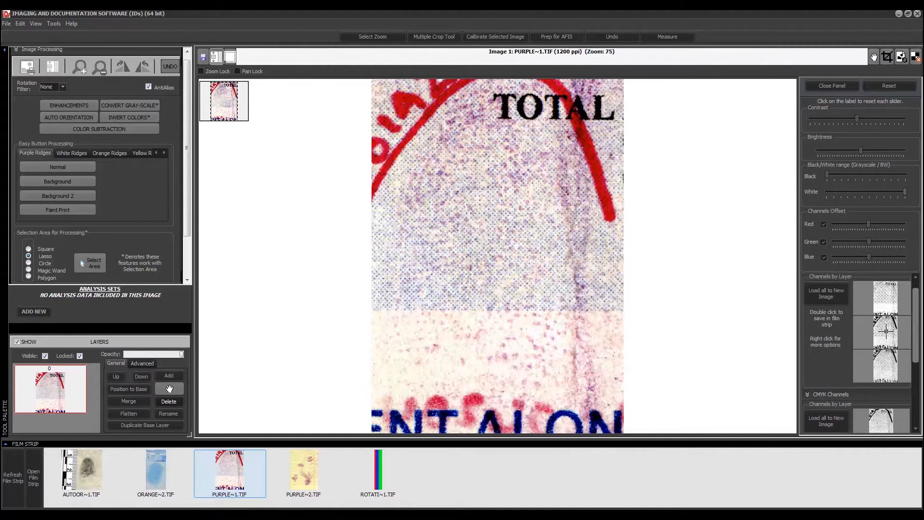
{"action": "left_click_drag", "start_coordinate": [921, 342], "coordinate": [922, 396]}
{"action": "right_click", "coordinate": [881, 400]}
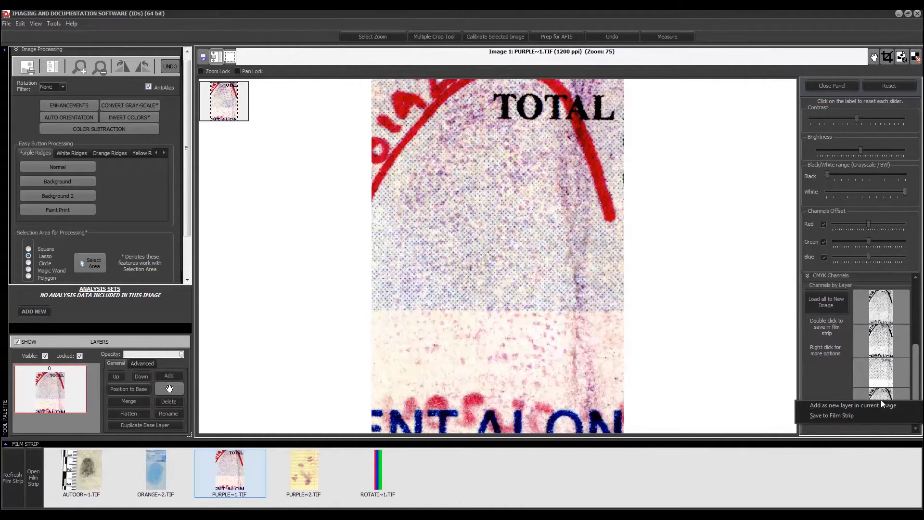
{"action": "left_click", "coordinate": [865, 416]}
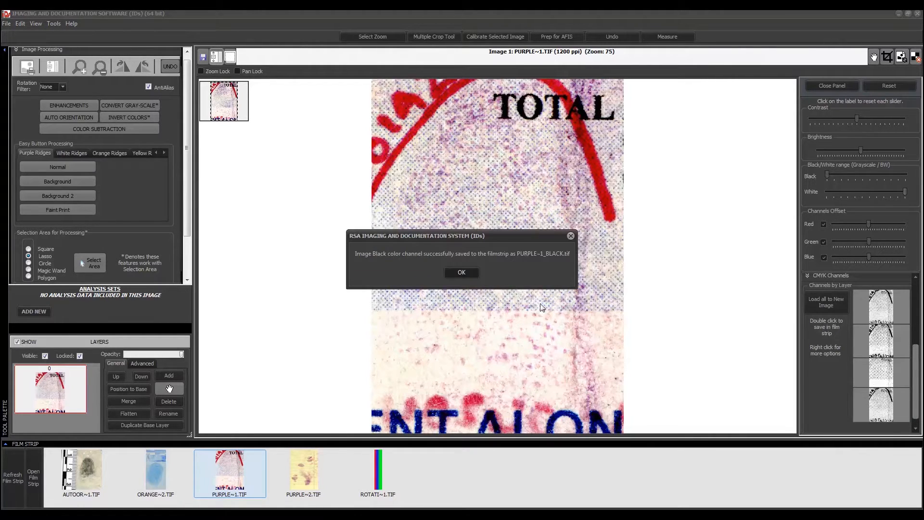
{"action": "left_click", "coordinate": [461, 273]}
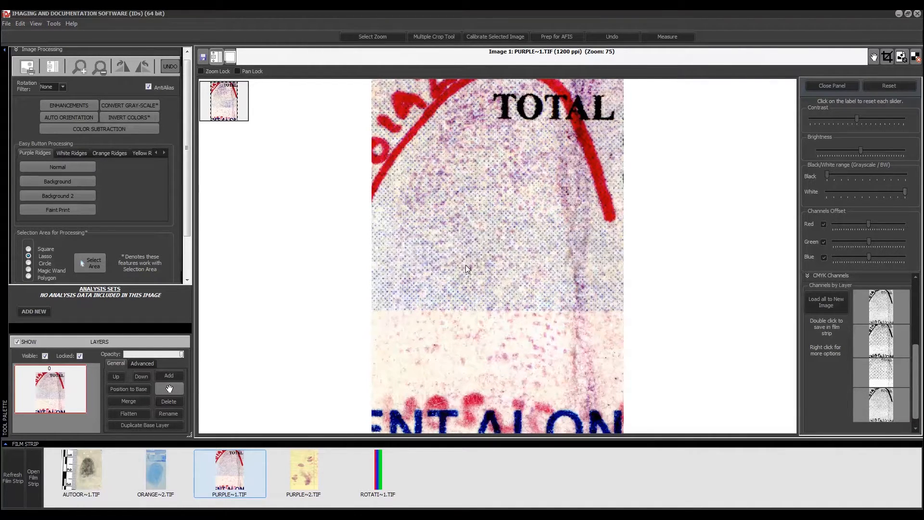
- Refresh the film strip and load the saved channel image PURPLE~1_BLACK.tif
{"action": "left_click", "coordinate": [10, 479]}
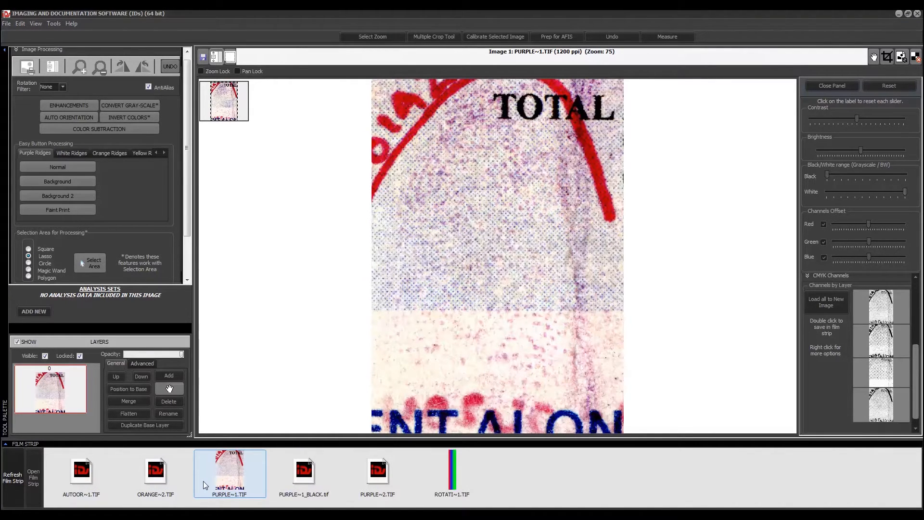
{"action": "double_click", "coordinate": [304, 480]}
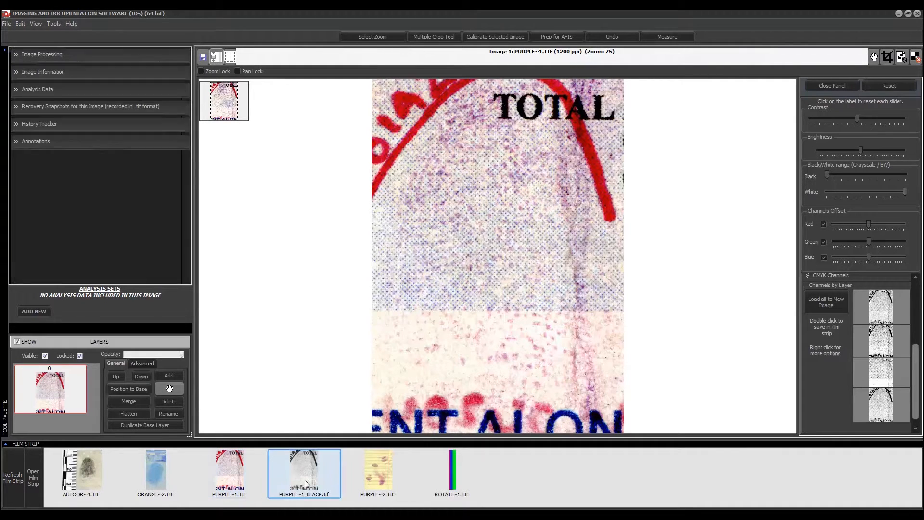
{"action": "left_click", "coordinate": [461, 277]}
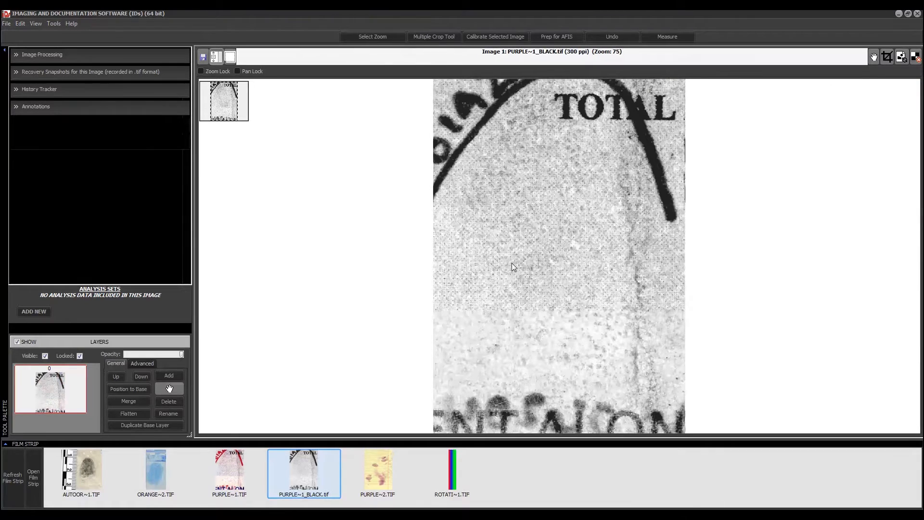
- Clear the black channel image, and load PURPLE~1.TIF with its image processing tools shown
{"action": "left_click", "coordinate": [915, 57]}
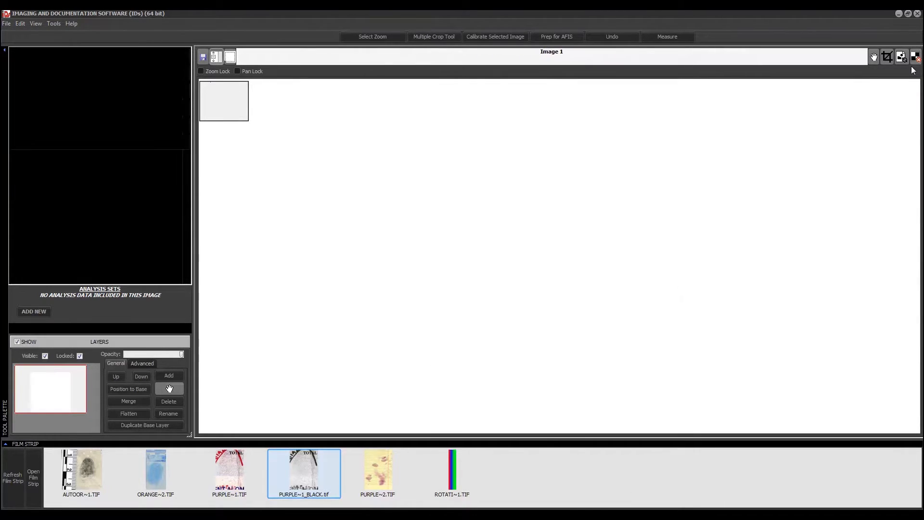
{"action": "left_click", "coordinate": [241, 472]}
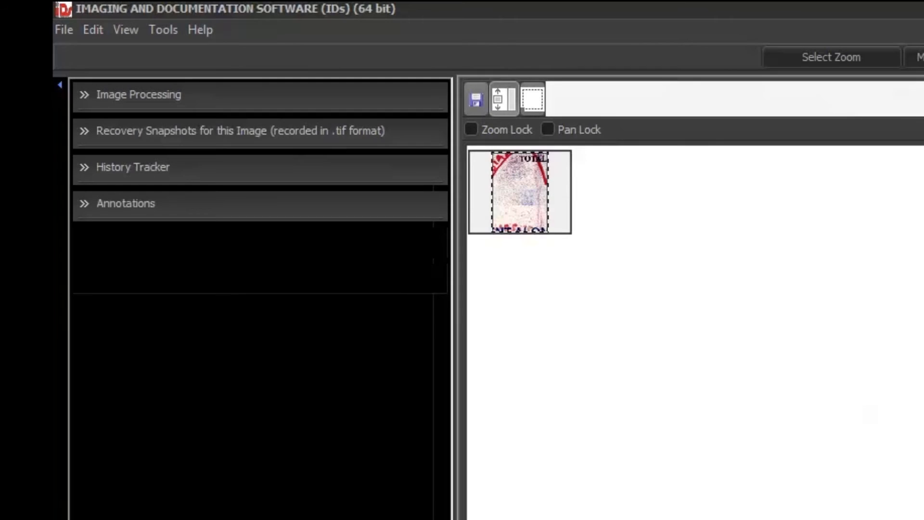
{"action": "left_click", "coordinate": [89, 101]}
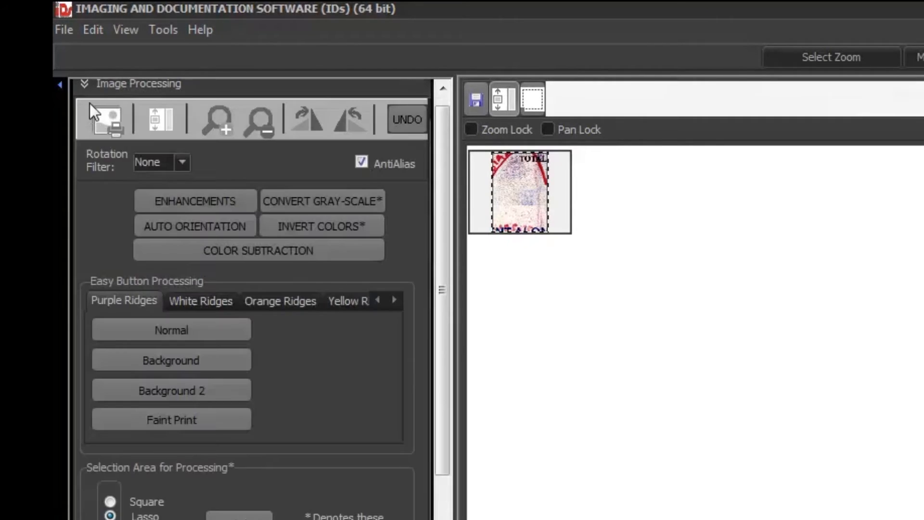